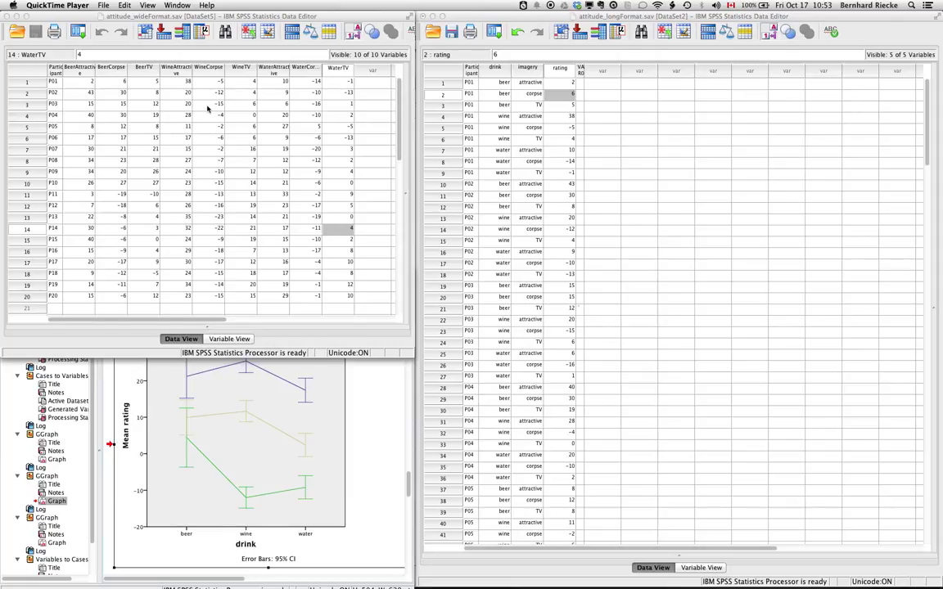
- Compare the drink and imagery values in the long-format reference data with the wide data
{"action": "left_click", "coordinate": [506, 108]}
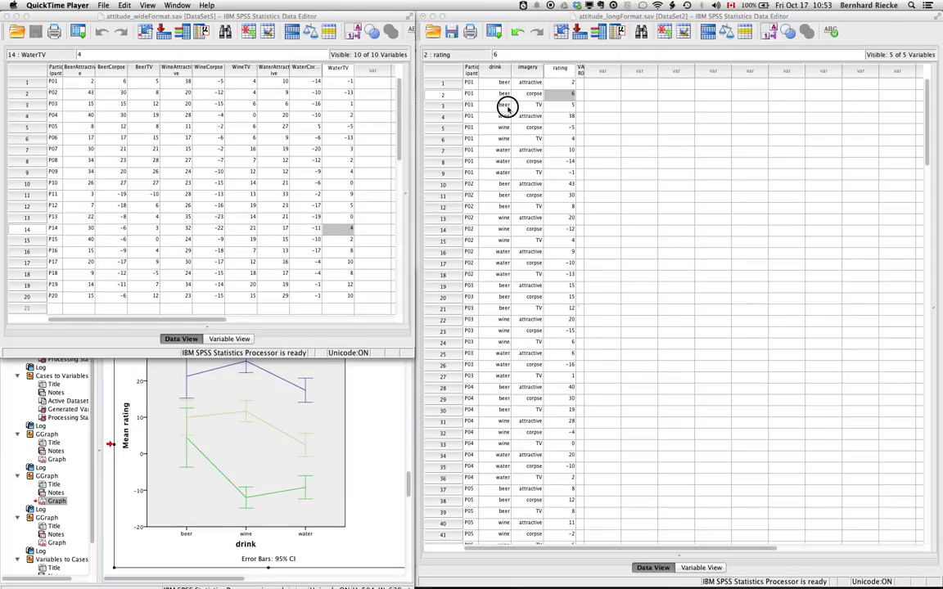
{"action": "left_click", "coordinate": [212, 121]}
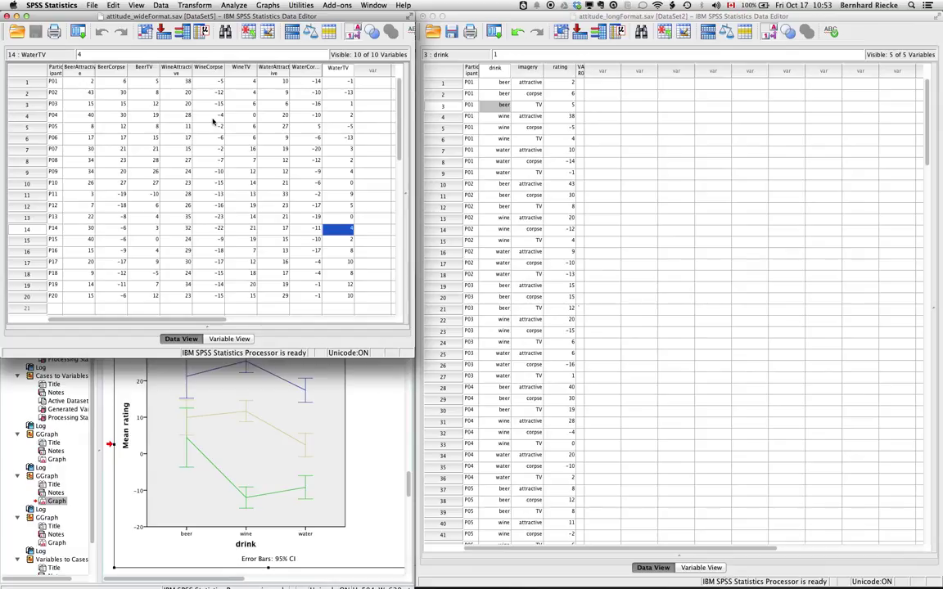
{"action": "left_click", "coordinate": [213, 121]}
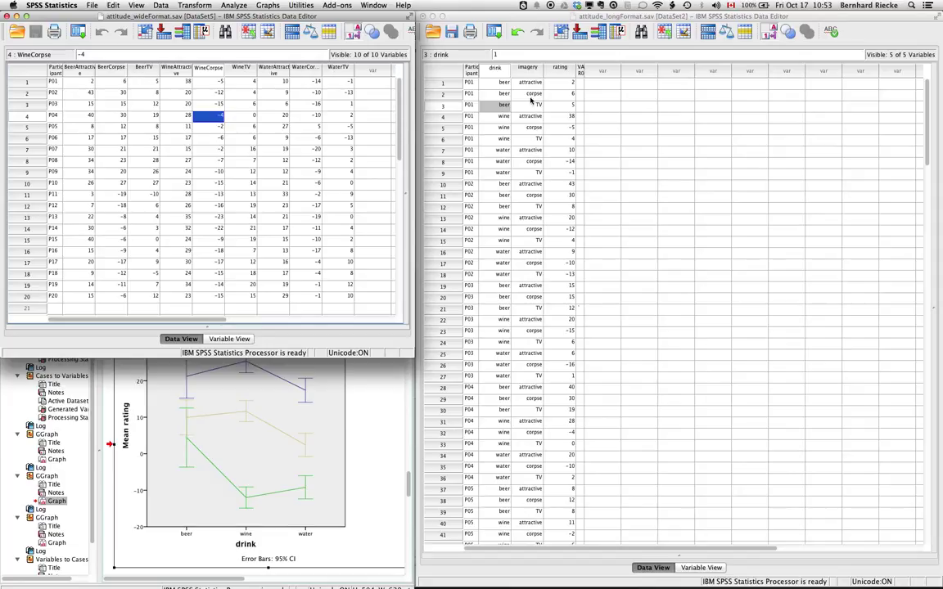
{"action": "left_click", "coordinate": [476, 80]}
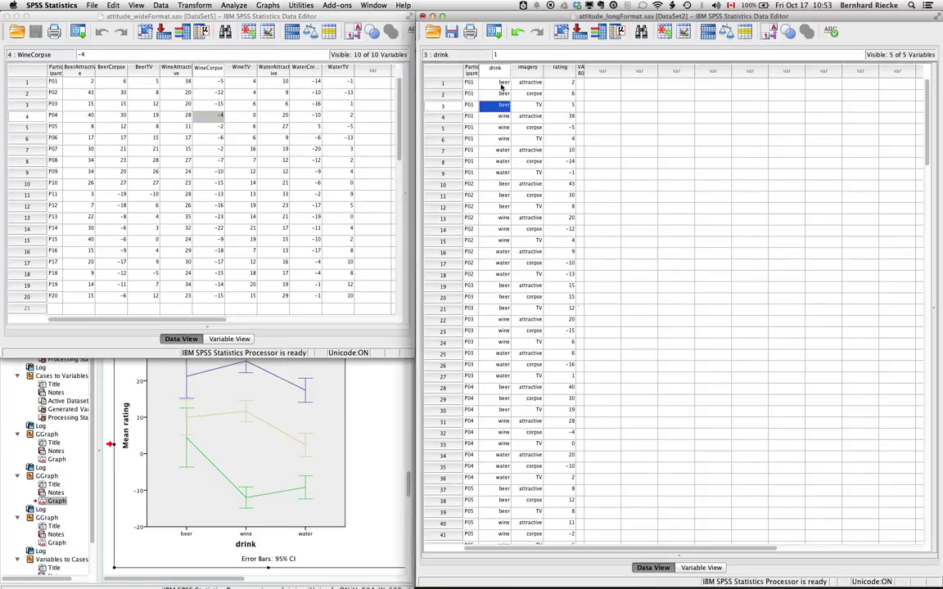
{"action": "key", "text": "Up"}
{"action": "key", "text": "Up"}
{"action": "key", "text": "Right"}
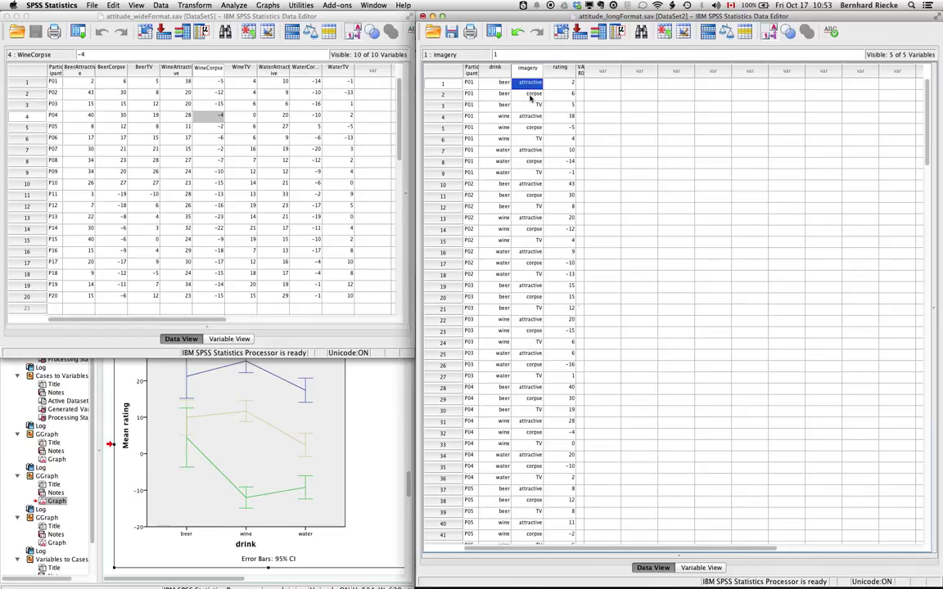
{"action": "left_click", "coordinate": [534, 107]}
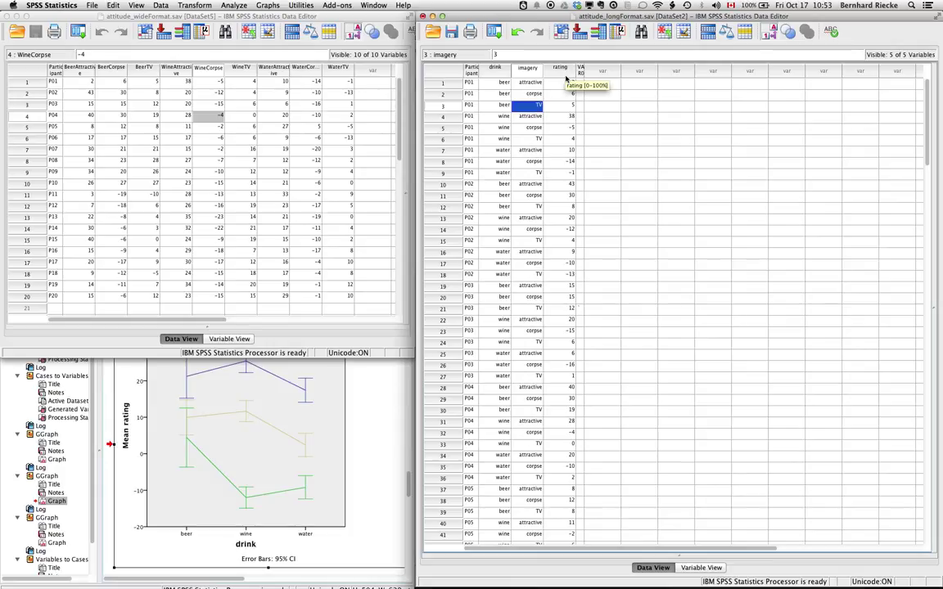
- Review participant P01 and P02 ratings in the wide data and glance at the chart output
{"action": "left_click", "coordinate": [30, 83]}
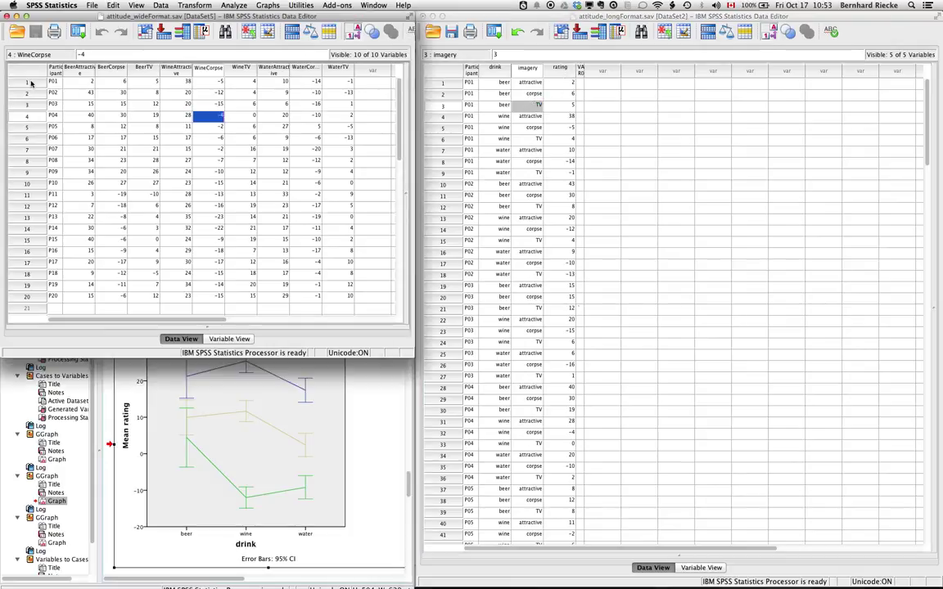
{"action": "left_click", "coordinate": [30, 83]}
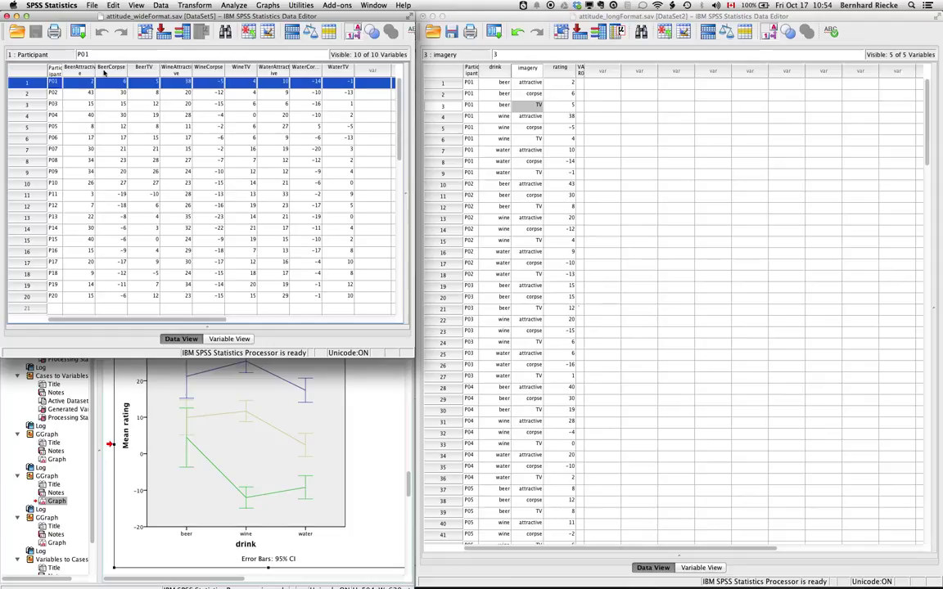
{"action": "left_click", "coordinate": [338, 92]}
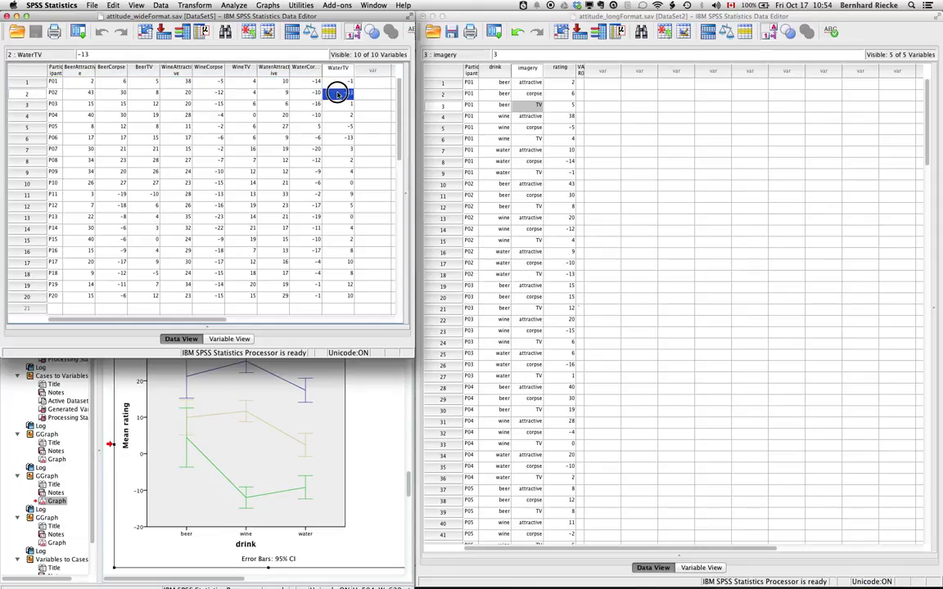
{"action": "left_click", "coordinate": [74, 83]}
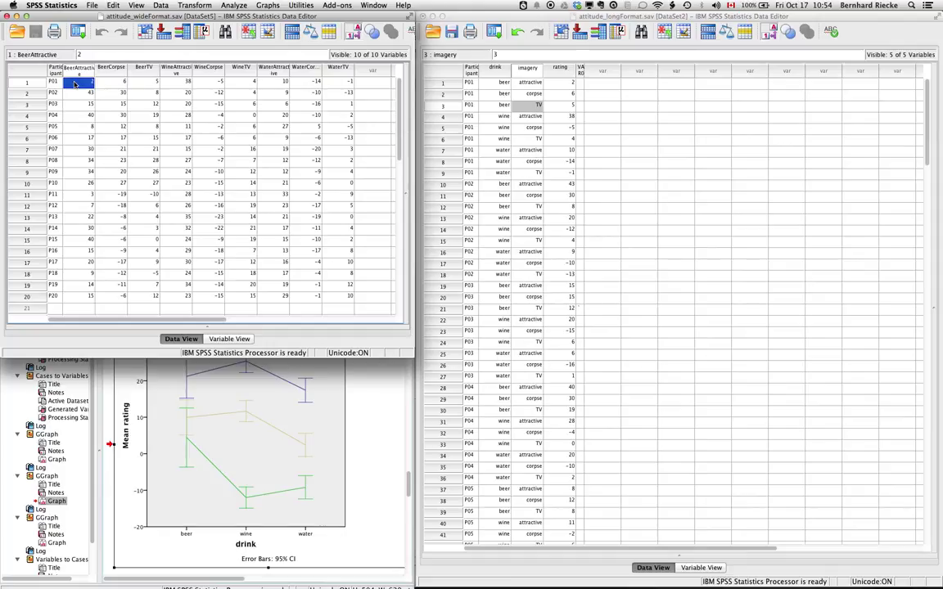
{"action": "left_click", "coordinate": [339, 426]}
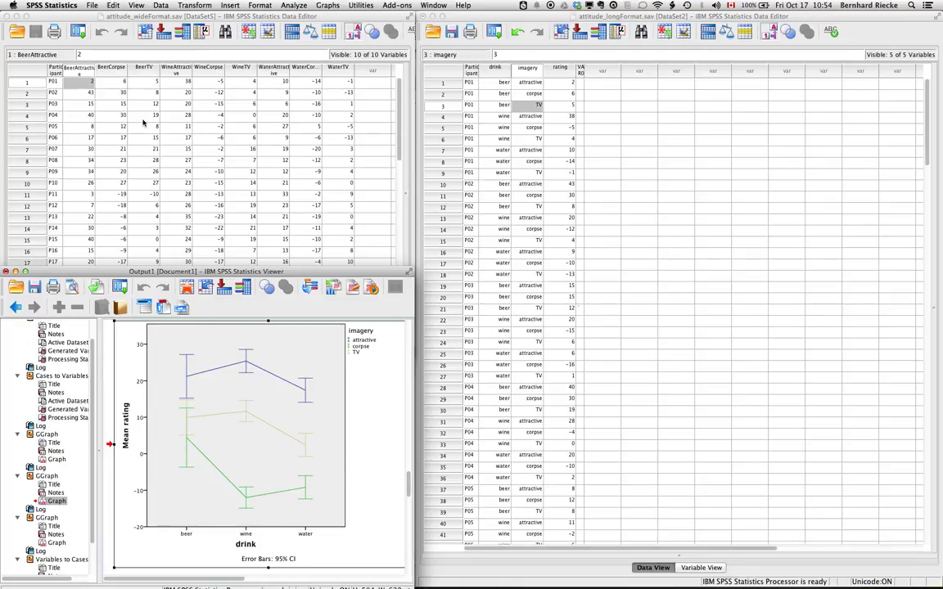
{"action": "left_click", "coordinate": [73, 82]}
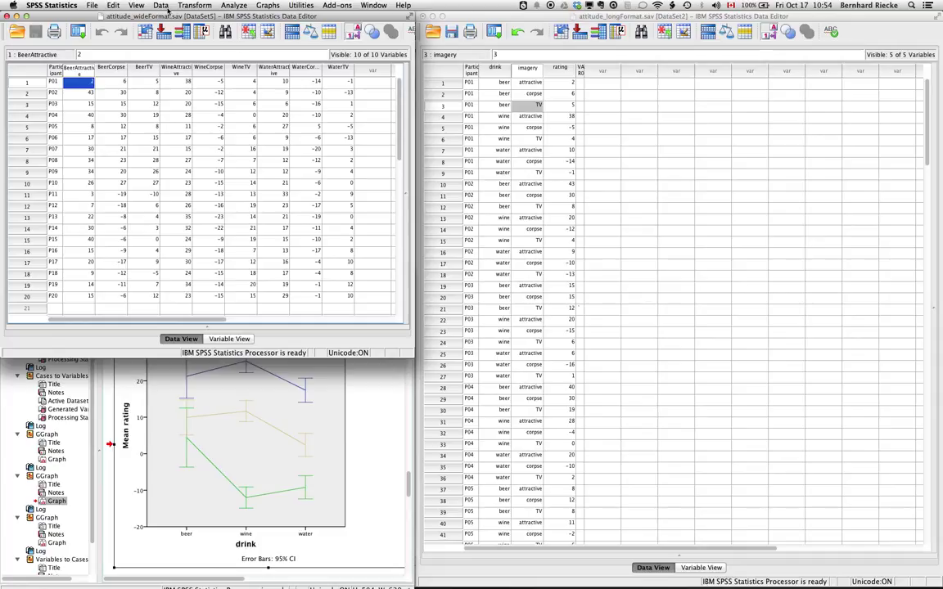
- Start Data > Restructure with variables into cases and one variable group
{"action": "left_click", "coordinate": [160, 6]}
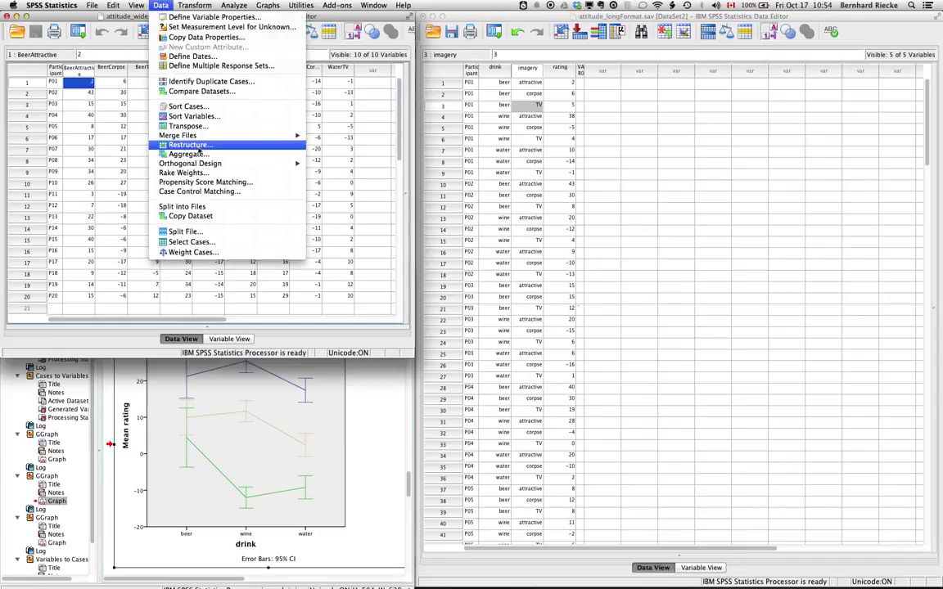
{"action": "left_click", "coordinate": [197, 146]}
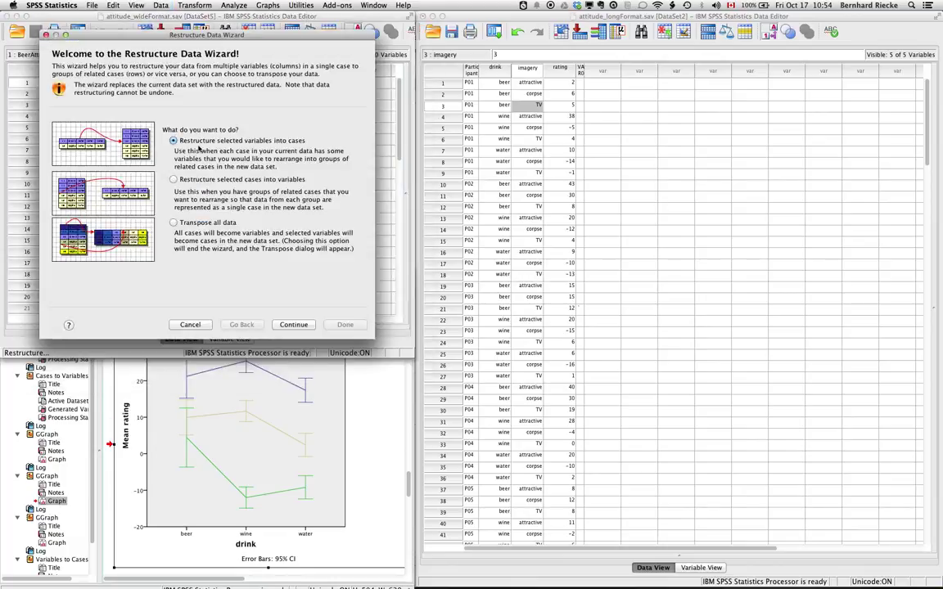
{"action": "left_click_drag", "start_coordinate": [194, 38], "coordinate": [557, 45]}
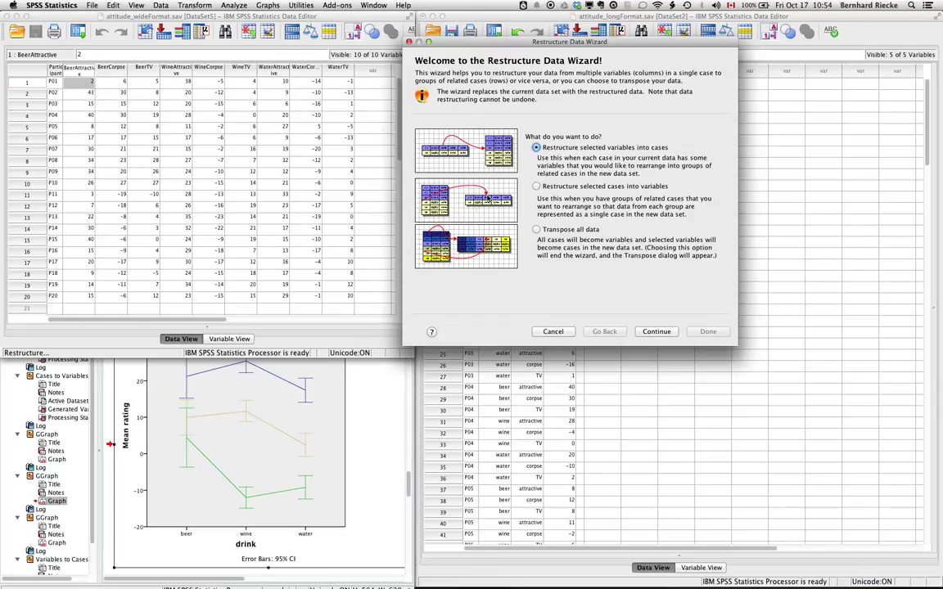
{"action": "left_click", "coordinate": [657, 332]}
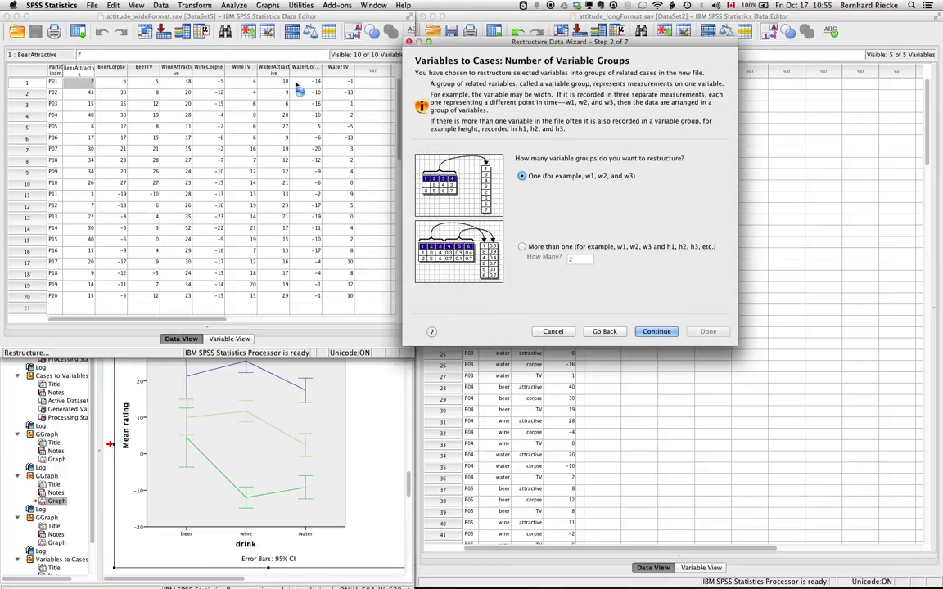
{"action": "left_click", "coordinate": [655, 331]}
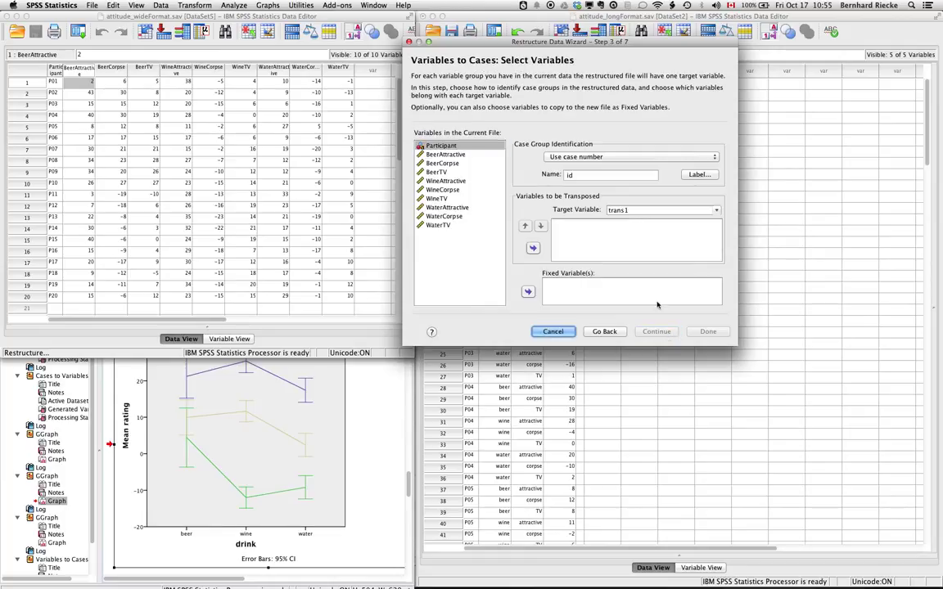
- Identify case groups by the Participant variable and name the target variable rating
{"action": "left_click", "coordinate": [573, 156]}
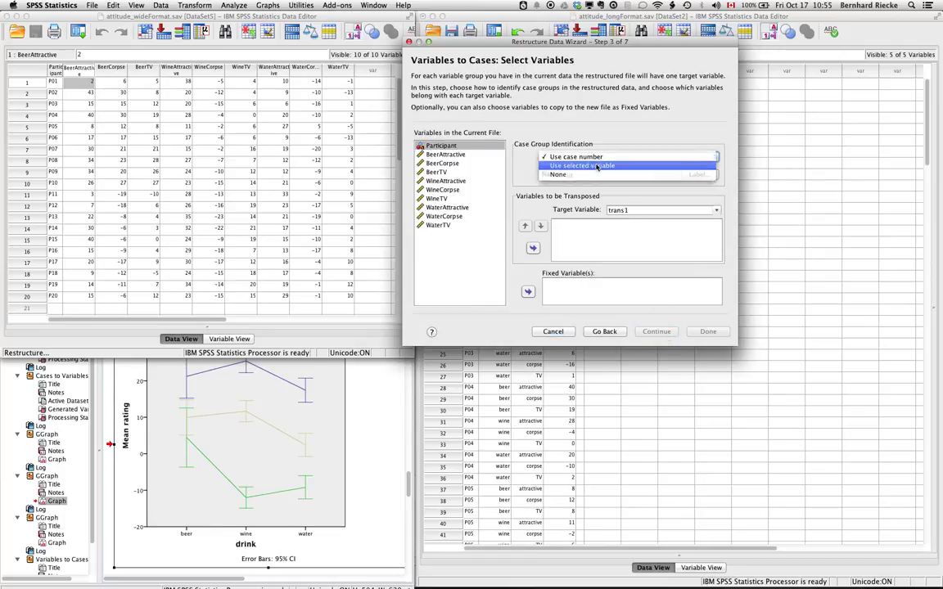
{"action": "left_click", "coordinate": [598, 166]}
{"action": "left_click", "coordinate": [529, 175]}
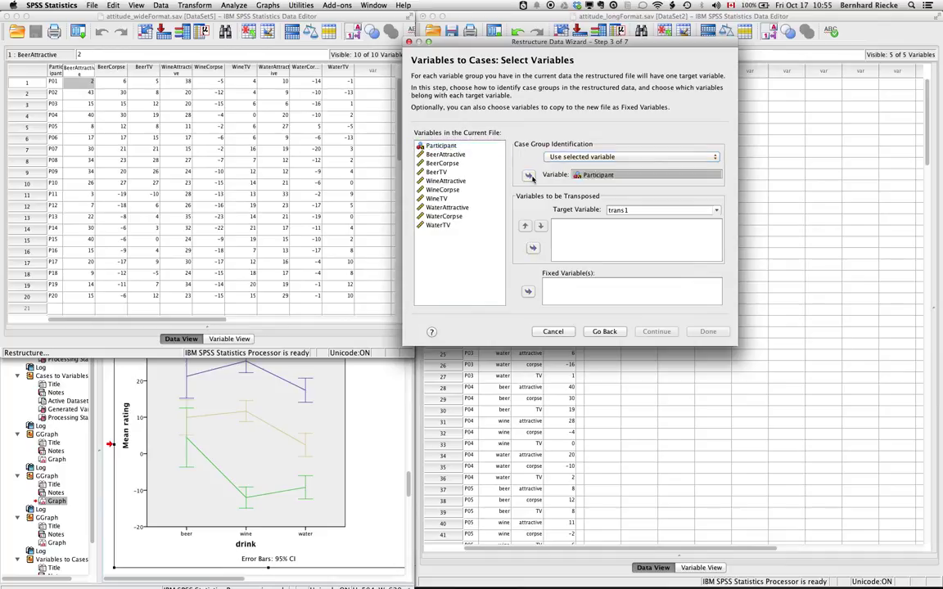
{"action": "left_click", "coordinate": [442, 146]}
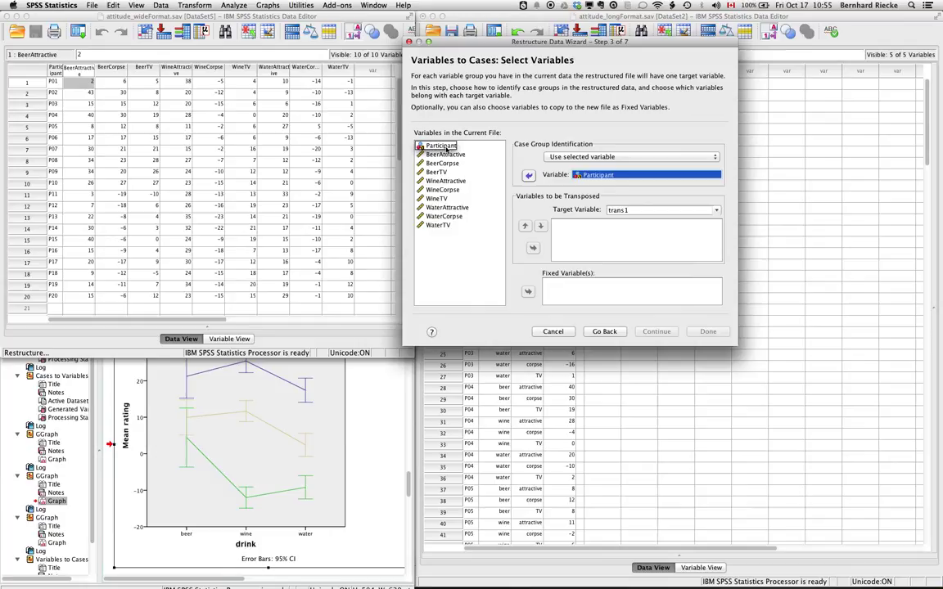
{"action": "double_click", "coordinate": [618, 211]}
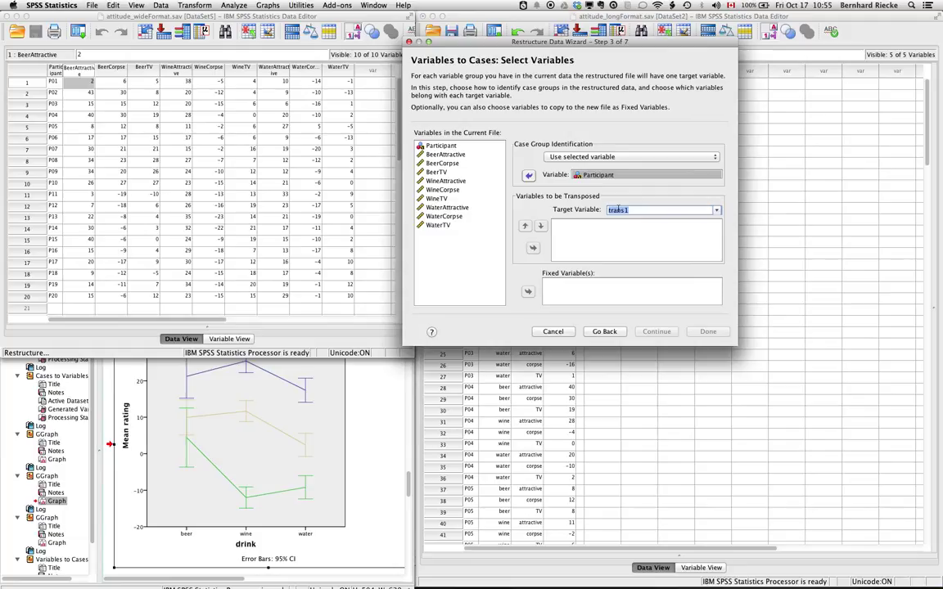
{"action": "type", "text": "rating"}
- Transpose BeerAttractive through WaterTV into the rating variable and continue
{"action": "left_click", "coordinate": [444, 155]}
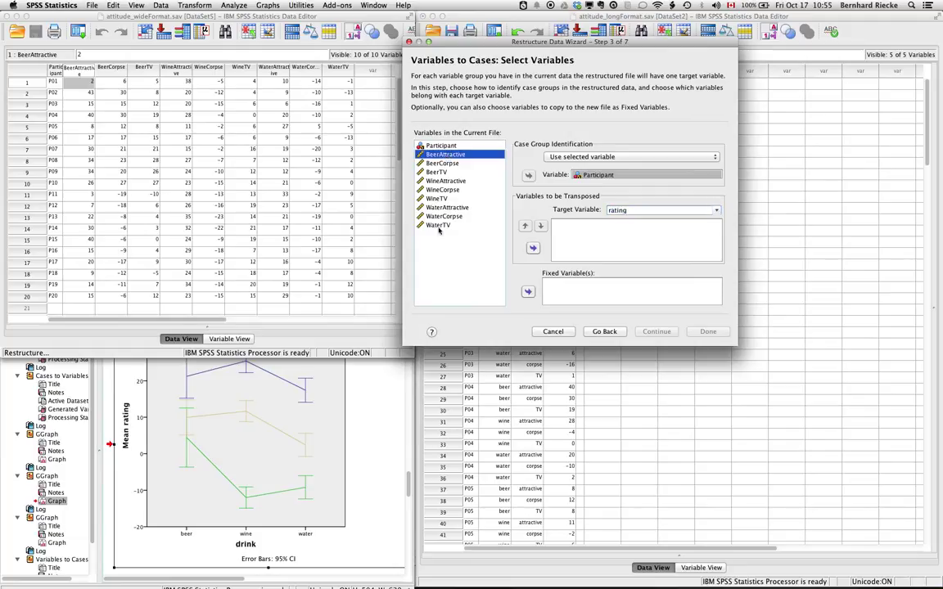
{"action": "left_click", "coordinate": [437, 225], "text": "shift"}
{"action": "left_click_drag", "start_coordinate": [483, 227], "coordinate": [610, 237]}
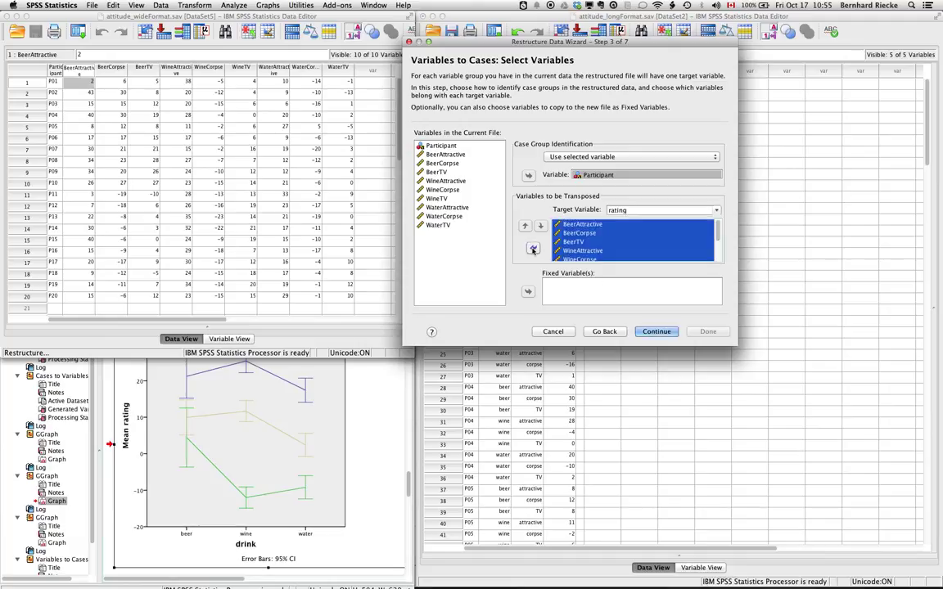
{"action": "left_click", "coordinate": [655, 331]}
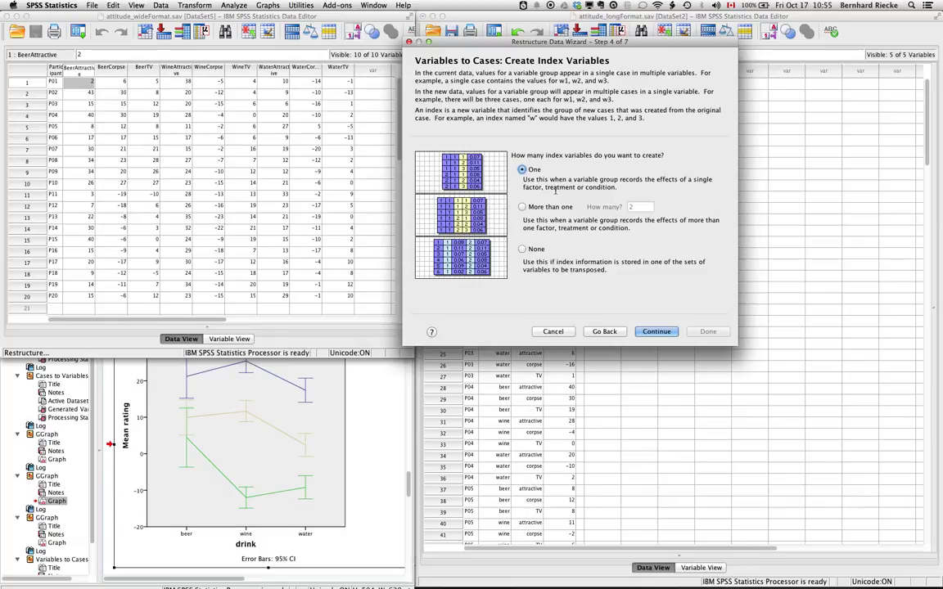
- Choose More than one index variable with the count set to 2
{"action": "left_click", "coordinate": [522, 207]}
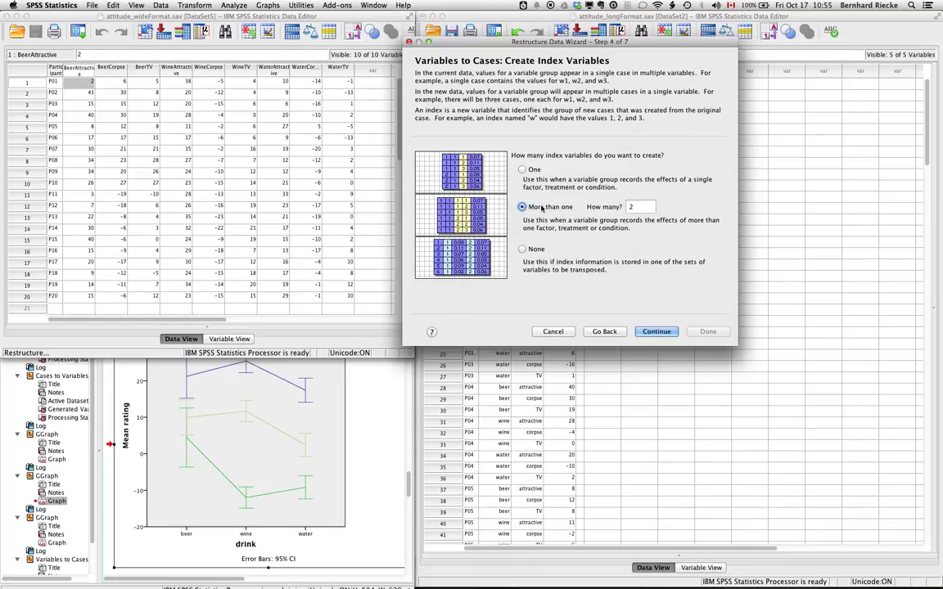
{"action": "left_click_drag", "start_coordinate": [533, 40], "coordinate": [261, 55]}
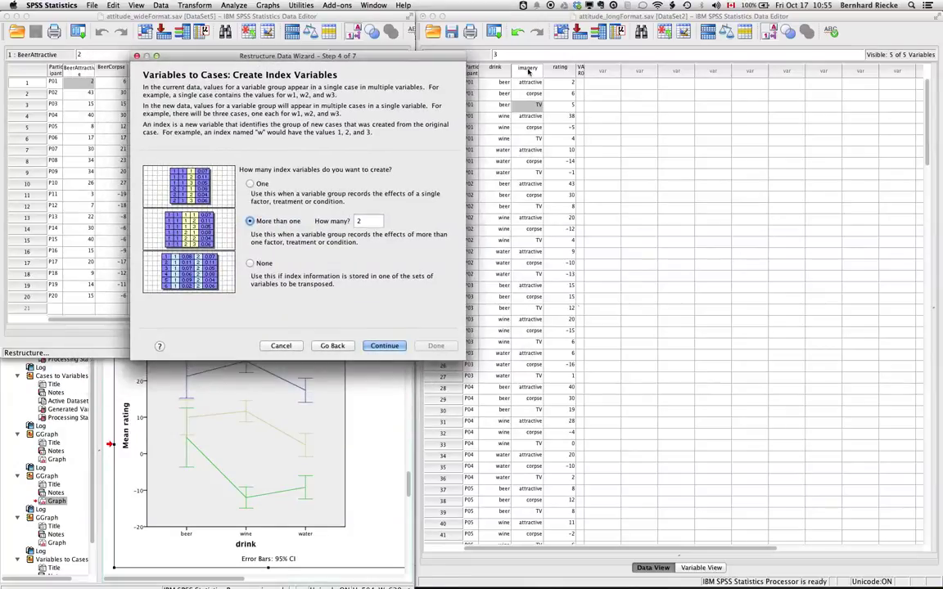
{"action": "left_click_drag", "start_coordinate": [322, 63], "coordinate": [599, 117]}
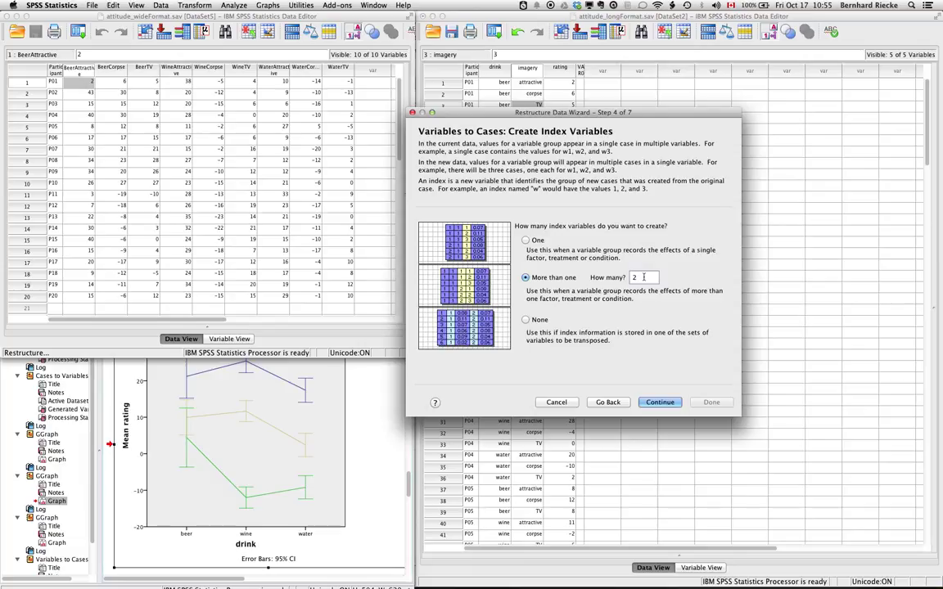
{"action": "left_click", "coordinate": [643, 278]}
{"action": "left_click", "coordinate": [525, 241]}
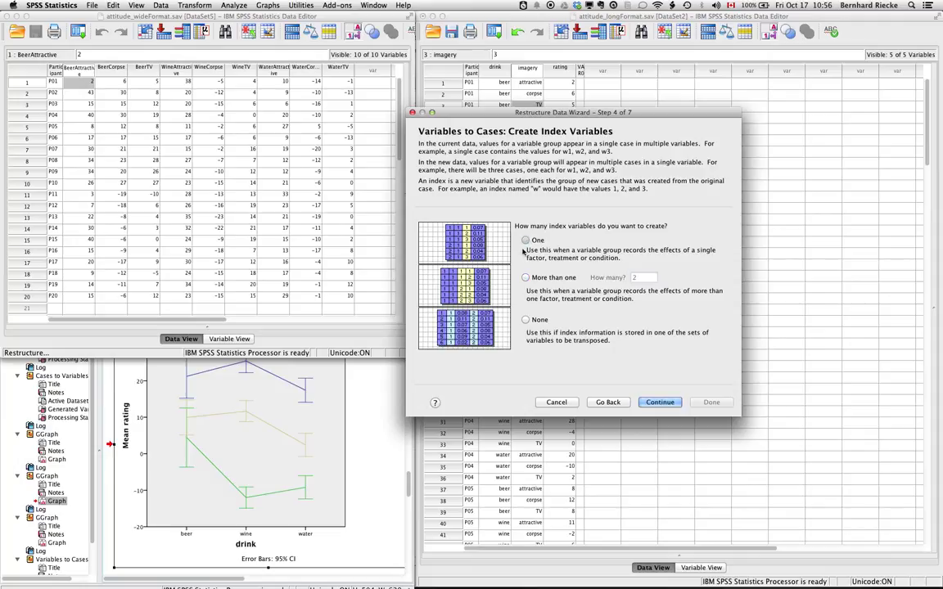
{"action": "left_click", "coordinate": [525, 277]}
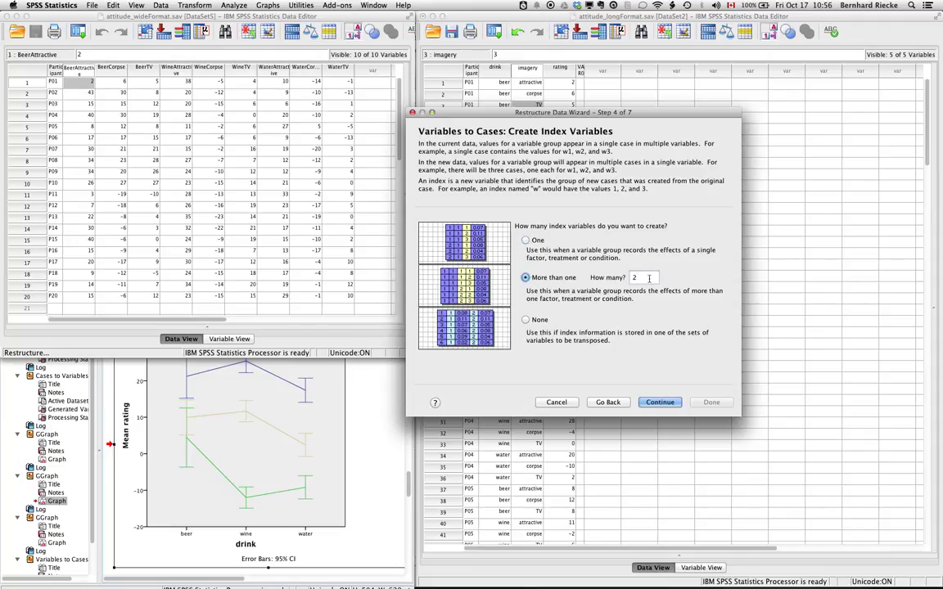
{"action": "left_click", "coordinate": [661, 402]}
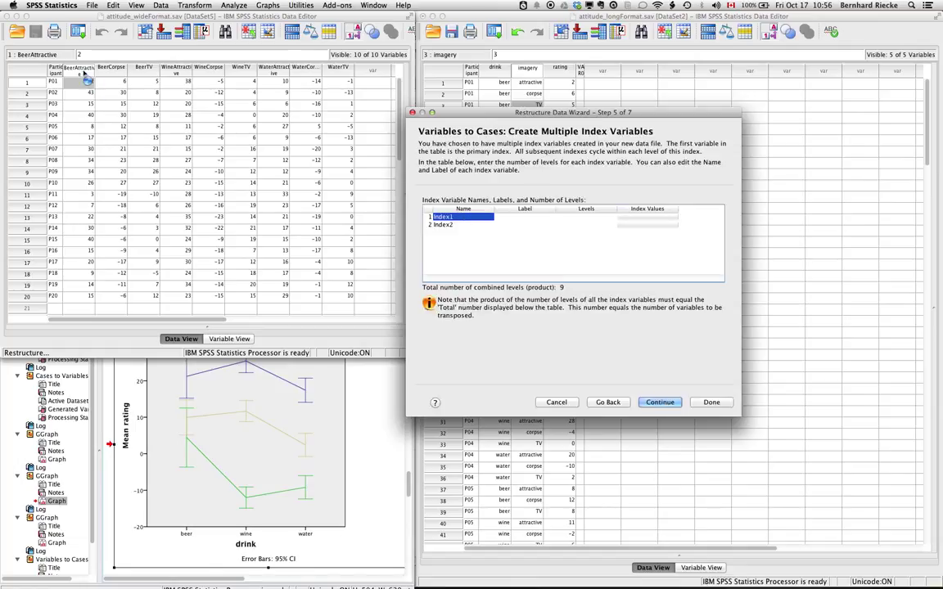
- Rename the index variables Index1 and Index2 to drink and imagery
{"action": "left_click", "coordinate": [454, 217]}
{"action": "left_click_drag", "start_coordinate": [453, 217], "coordinate": [431, 216]}
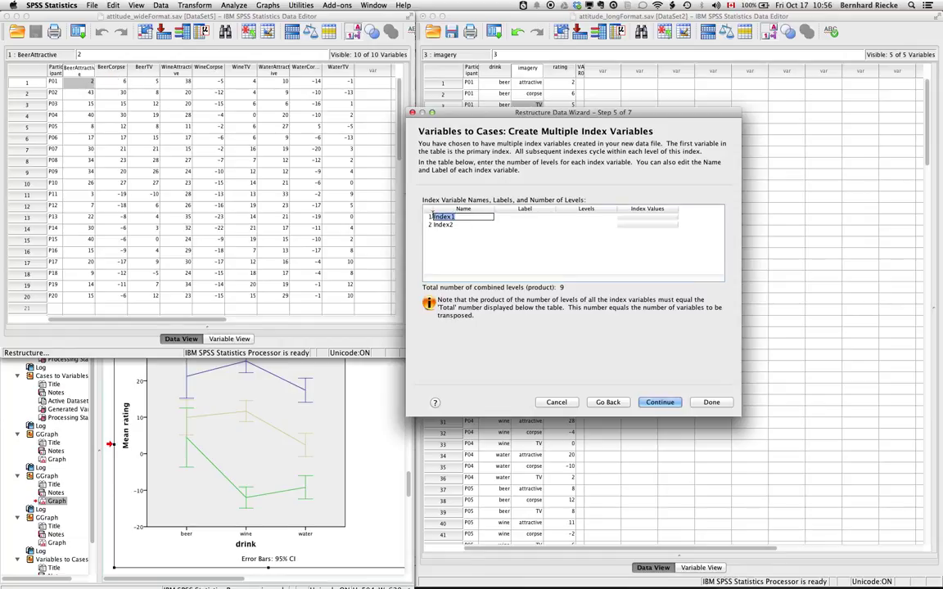
{"action": "key", "text": "BackSpace"}
{"action": "left_click", "coordinate": [455, 224]}
{"action": "left_click", "coordinate": [455, 224]}
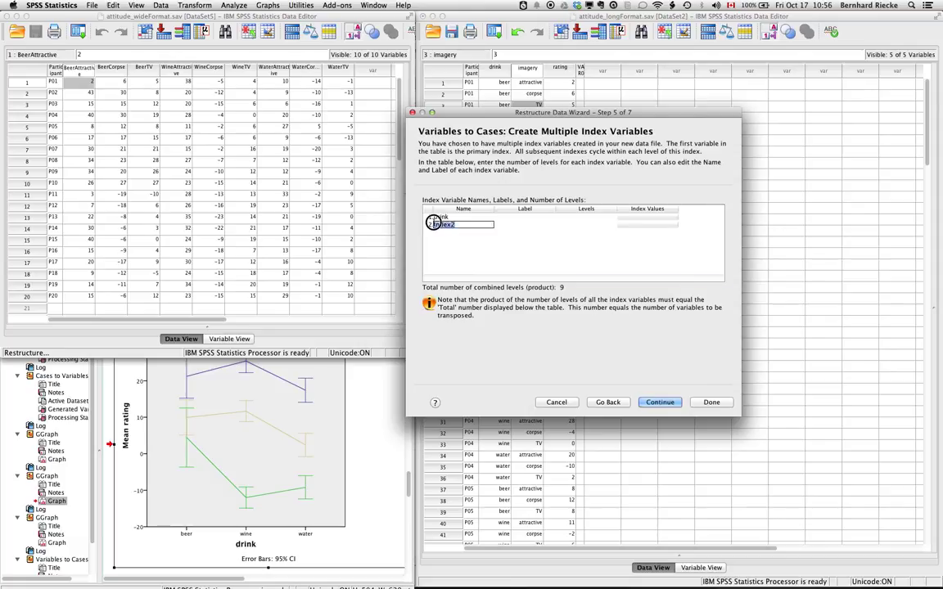
{"action": "type", "text": "imagery"}
- Give drink and imagery 3 levels each and continue to Options
{"action": "left_click", "coordinate": [585, 217]}
{"action": "type", "text": "3"}
{"action": "left_click", "coordinate": [586, 225]}
{"action": "type", "text": "3"}
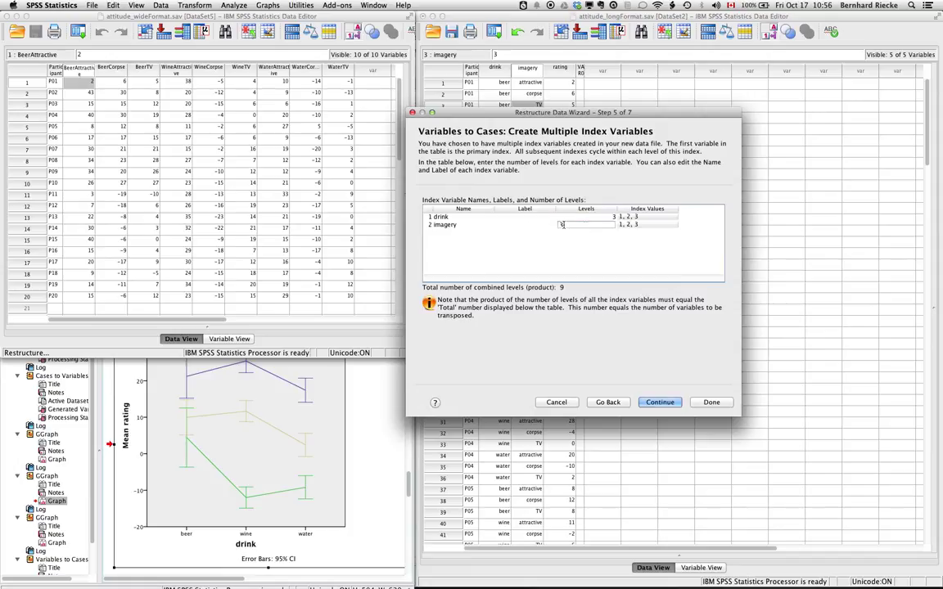
{"action": "left_click", "coordinate": [532, 217]}
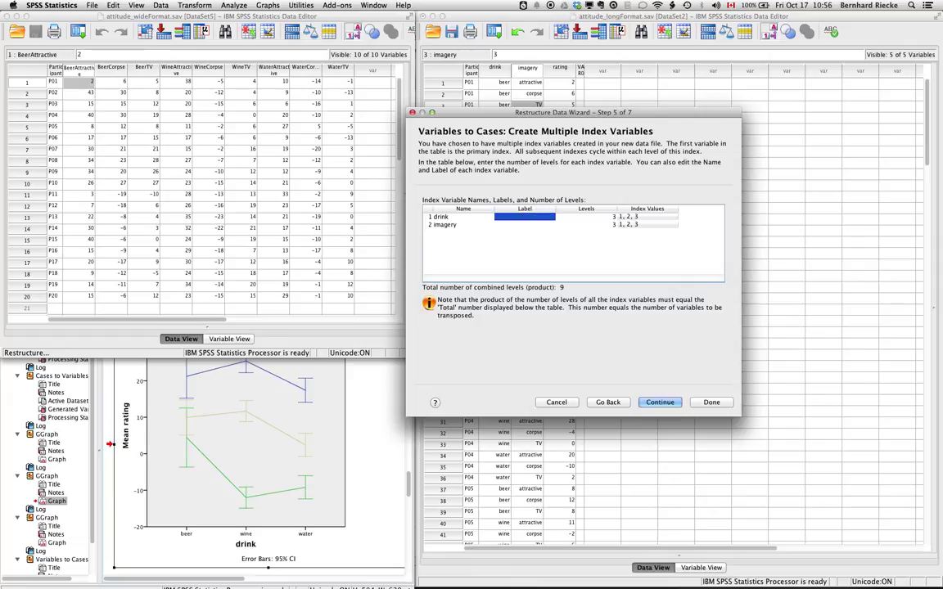
{"action": "left_click", "coordinate": [665, 403]}
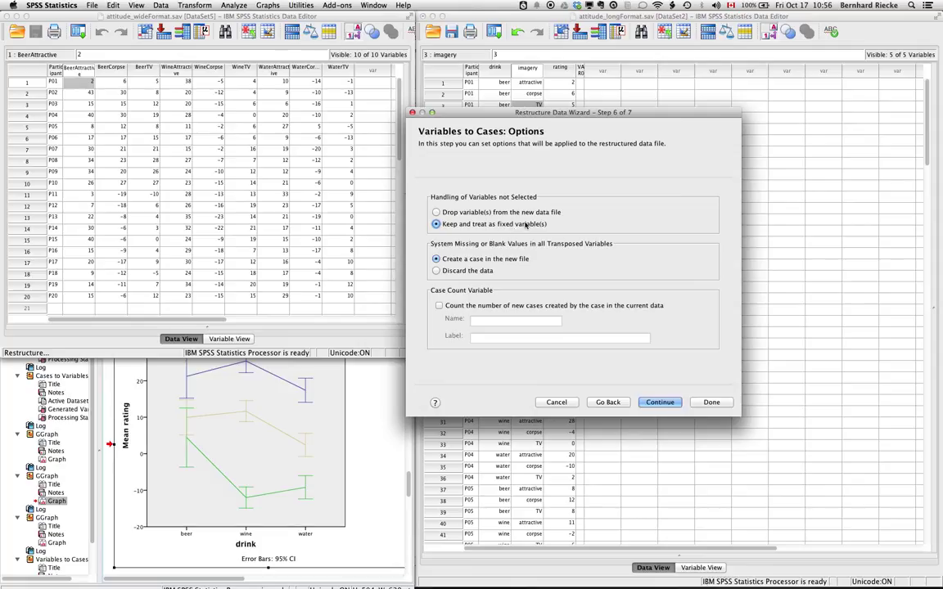
- Finish the restructure and dismiss the sets-in-use warning
{"action": "left_click", "coordinate": [659, 402]}
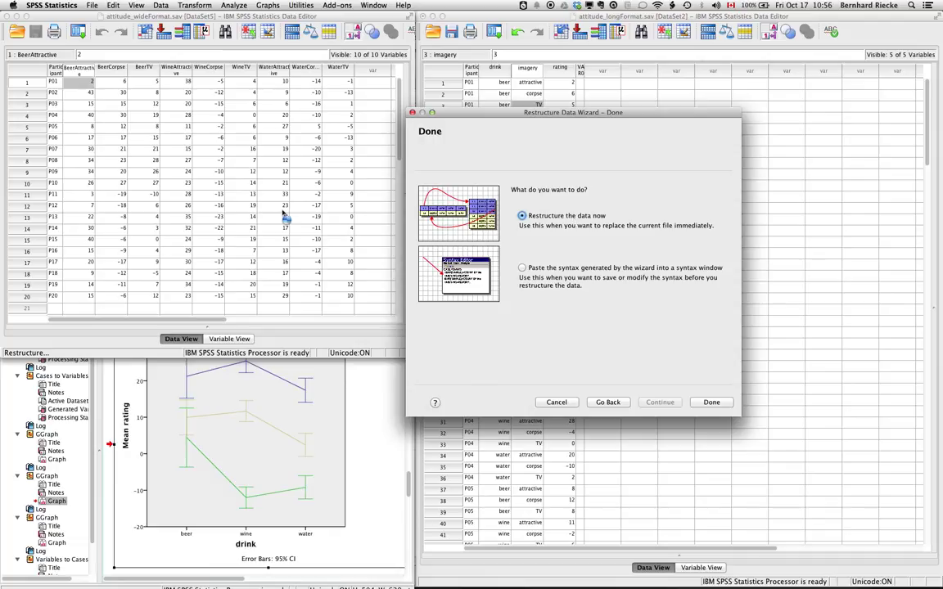
{"action": "left_click", "coordinate": [711, 402]}
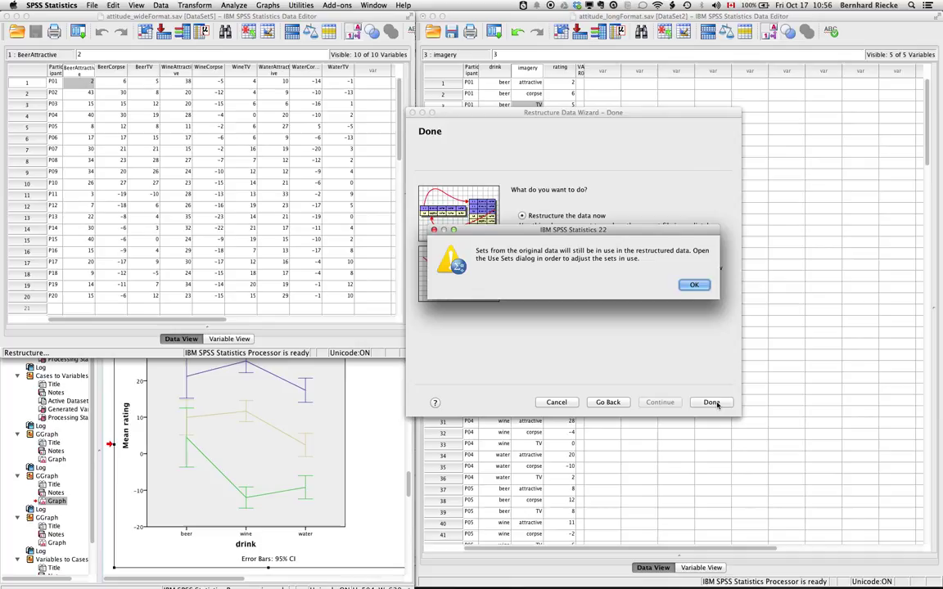
{"action": "left_click", "coordinate": [694, 285]}
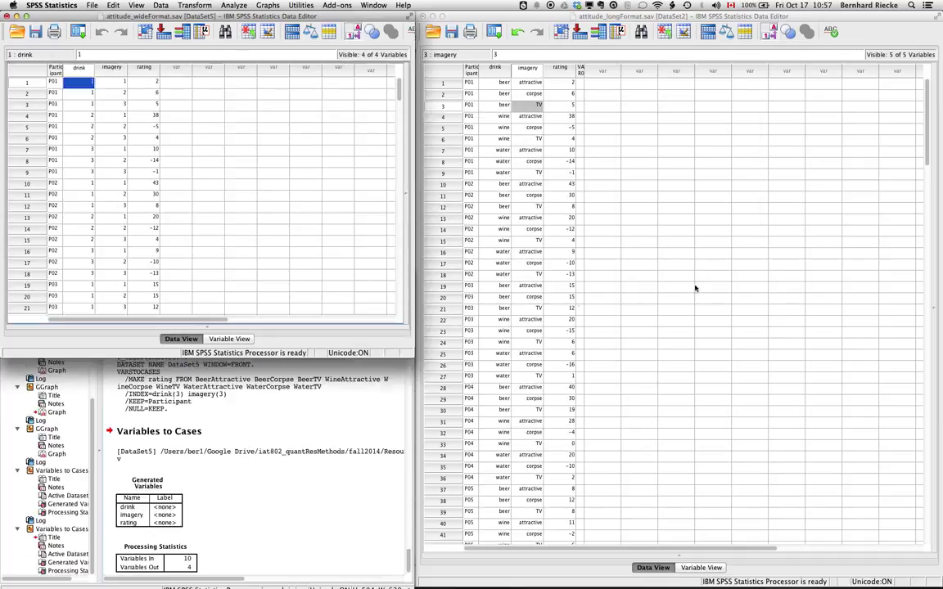
- Enlarge the restructured data window and switch it to Variable View
{"action": "left_click_drag", "start_coordinate": [410, 356], "coordinate": [408, 570]}
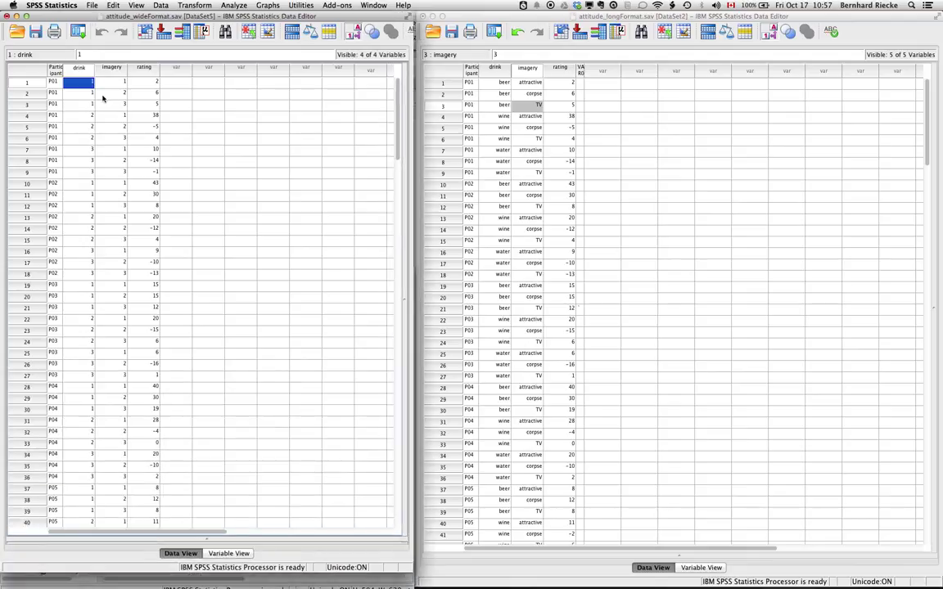
{"action": "left_click", "coordinate": [503, 83]}
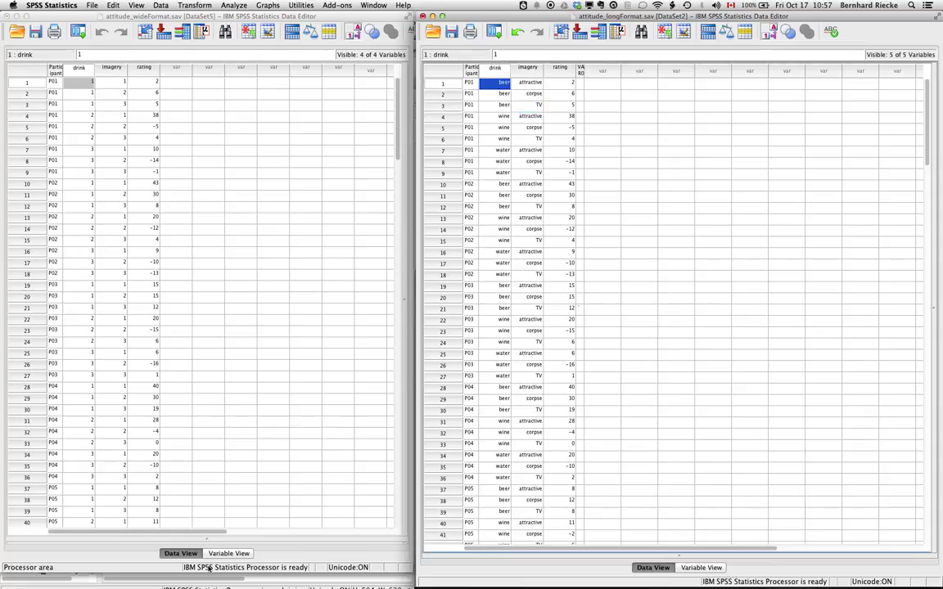
{"action": "left_click", "coordinate": [244, 554]}
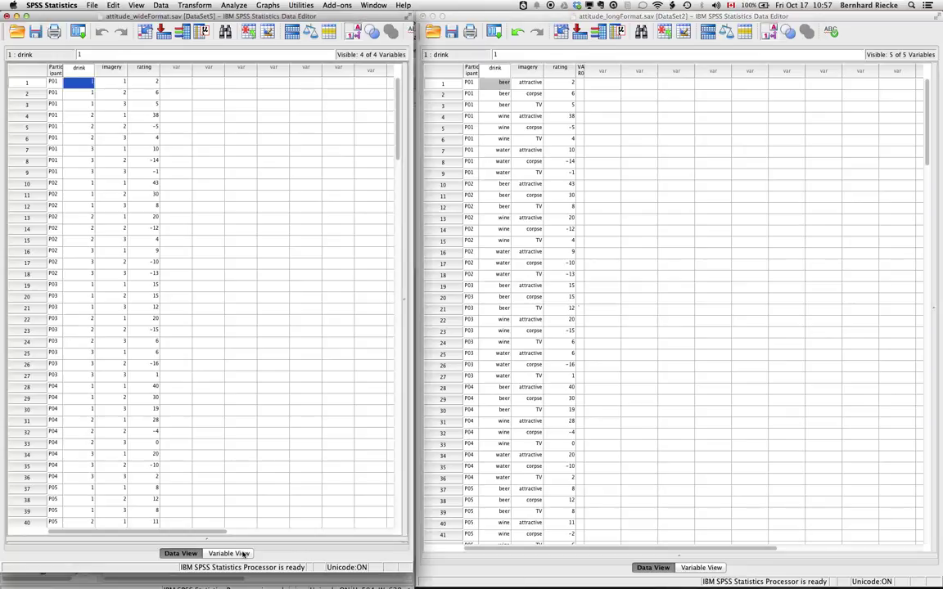
{"action": "left_click", "coordinate": [228, 554]}
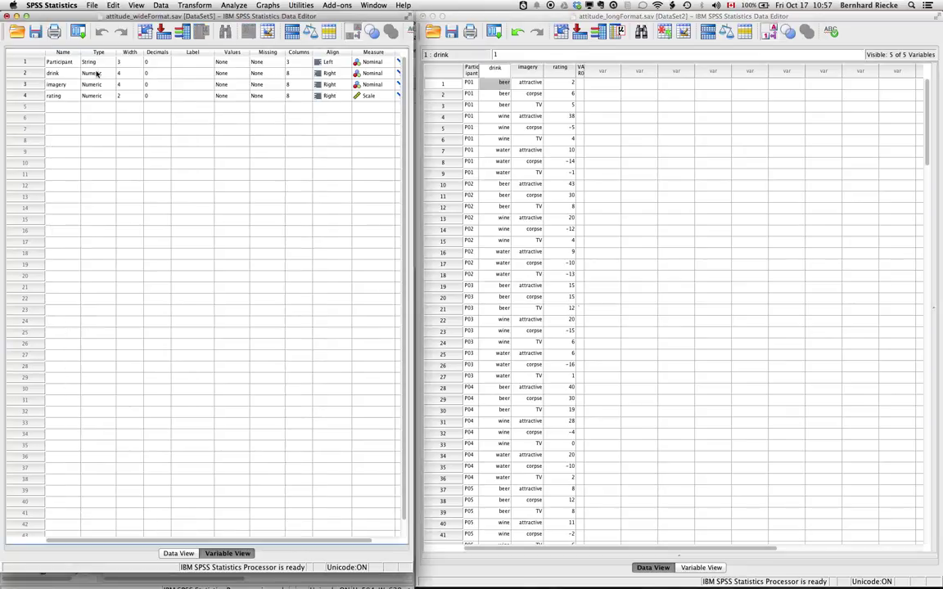
- Open the Value Labels dialog from the drink row's Values cell
{"action": "left_click", "coordinate": [197, 75]}
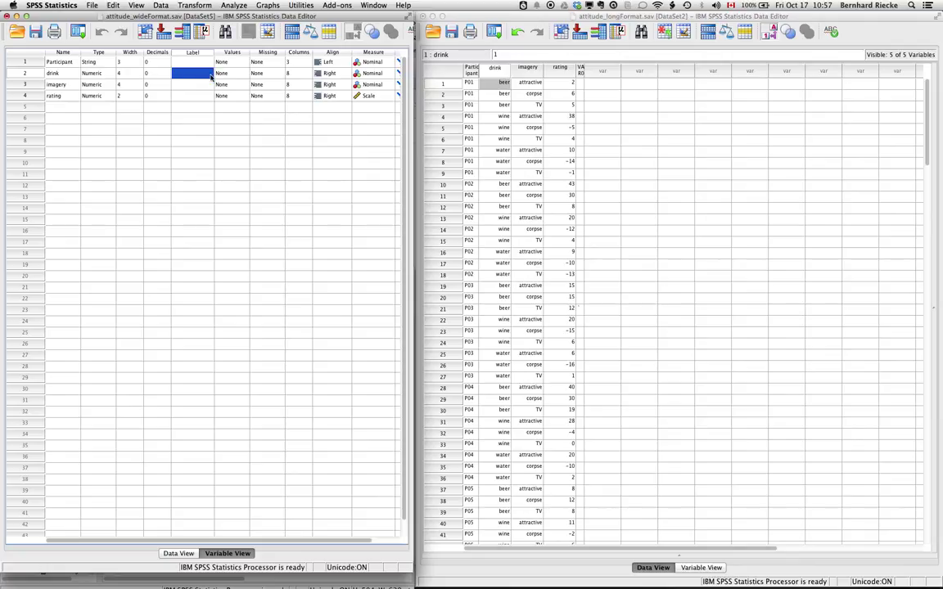
{"action": "double_click", "coordinate": [202, 75]}
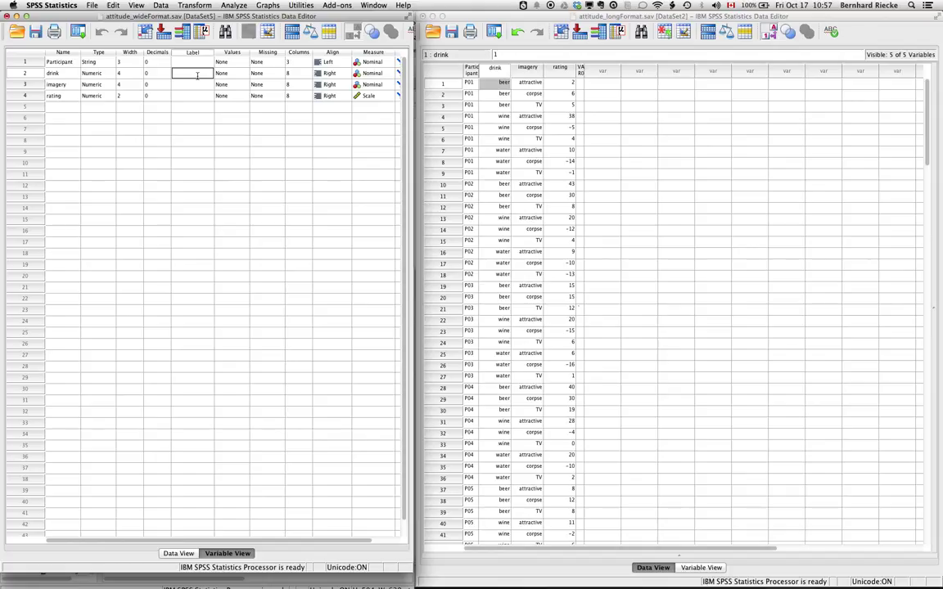
{"action": "left_click", "coordinate": [195, 92]}
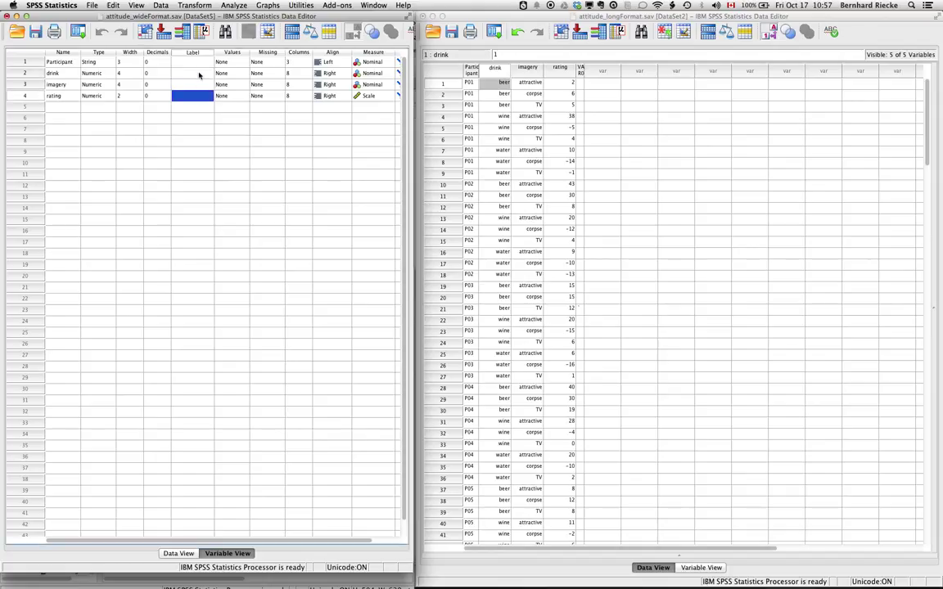
{"action": "double_click", "coordinate": [199, 74]}
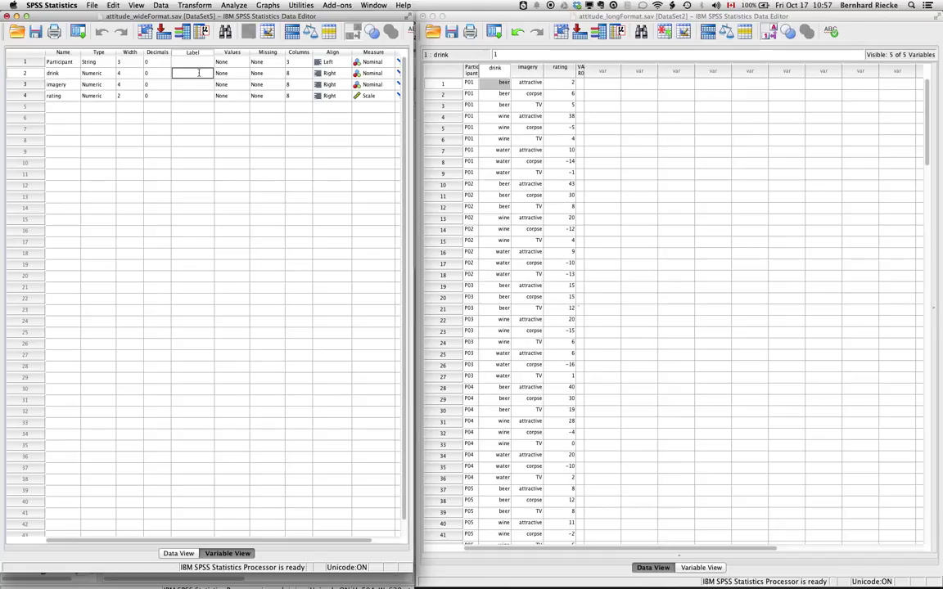
{"action": "left_click", "coordinate": [205, 74]}
{"action": "left_click", "coordinate": [200, 95]}
{"action": "left_click", "coordinate": [209, 74]}
{"action": "left_click", "coordinate": [210, 74]}
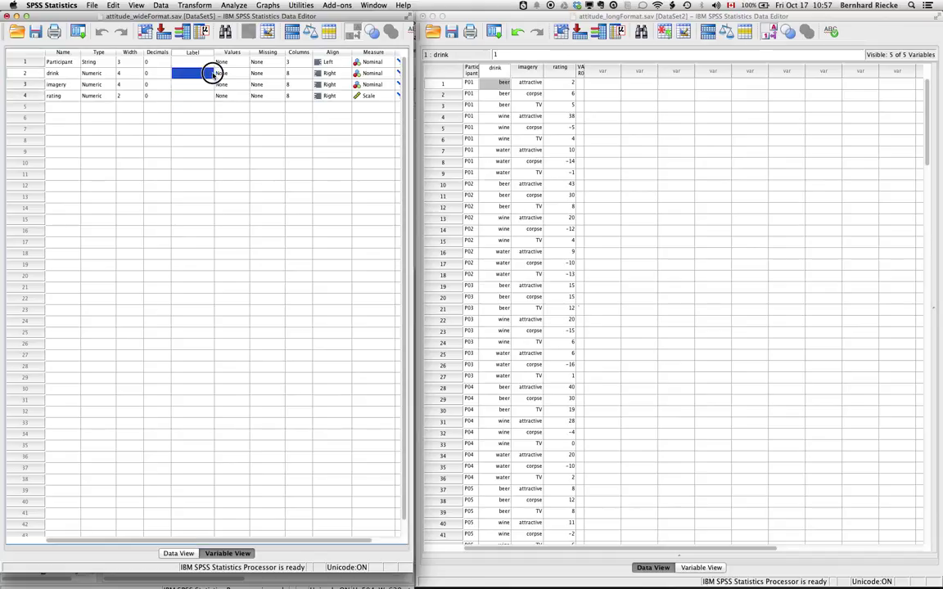
{"action": "left_click", "coordinate": [228, 72]}
{"action": "left_click", "coordinate": [243, 74]}
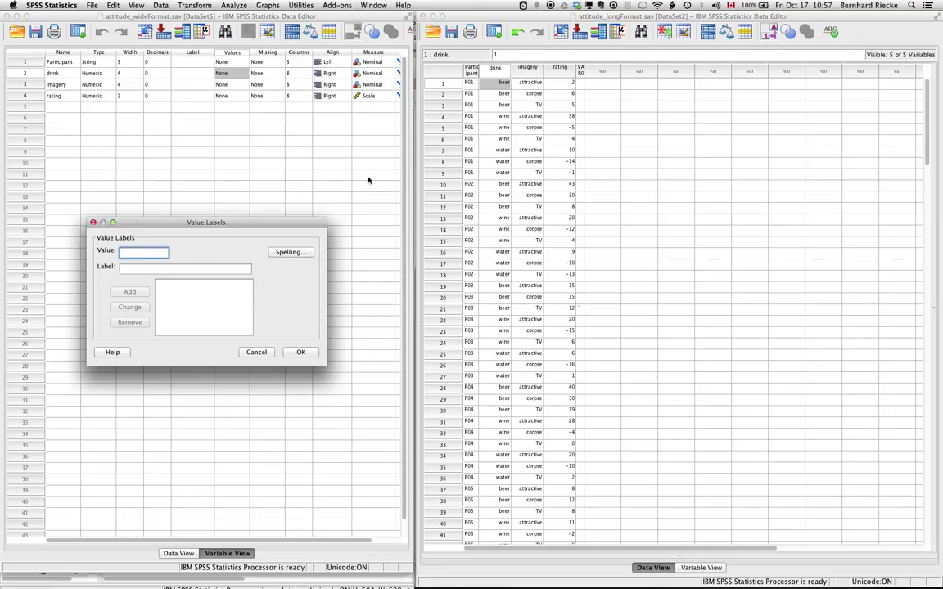
- Add drink value labels 1 = beer and 2 = wine
{"action": "type", "text": "1"}
{"action": "left_click", "coordinate": [140, 263]}
{"action": "type", "text": "beer"}
{"action": "left_click", "coordinate": [132, 292]}
{"action": "left_click", "coordinate": [134, 253]}
{"action": "type", "text": "2"}
{"action": "left_click", "coordinate": [140, 267]}
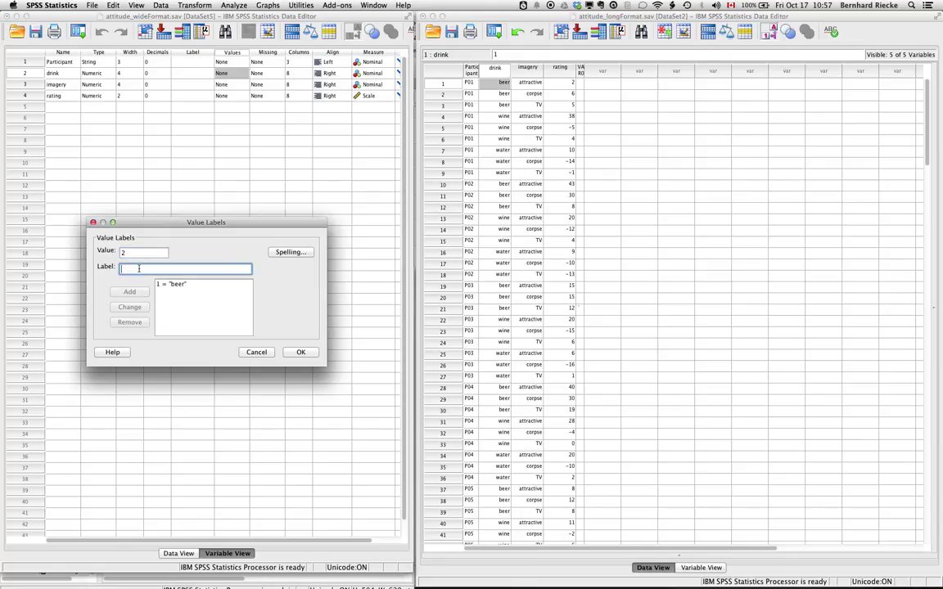
{"action": "type", "text": "wine"}
{"action": "left_click", "coordinate": [136, 297]}
- Add 3 = water to the drink labels, then switch to JMP and back
{"action": "left_click", "coordinate": [131, 252]}
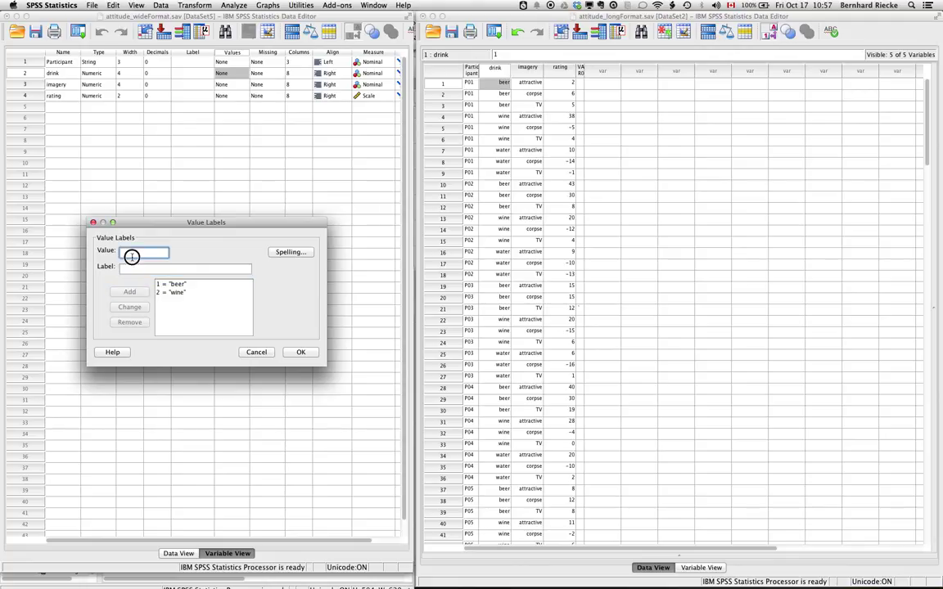
{"action": "type", "text": "3"}
{"action": "left_click", "coordinate": [131, 271]}
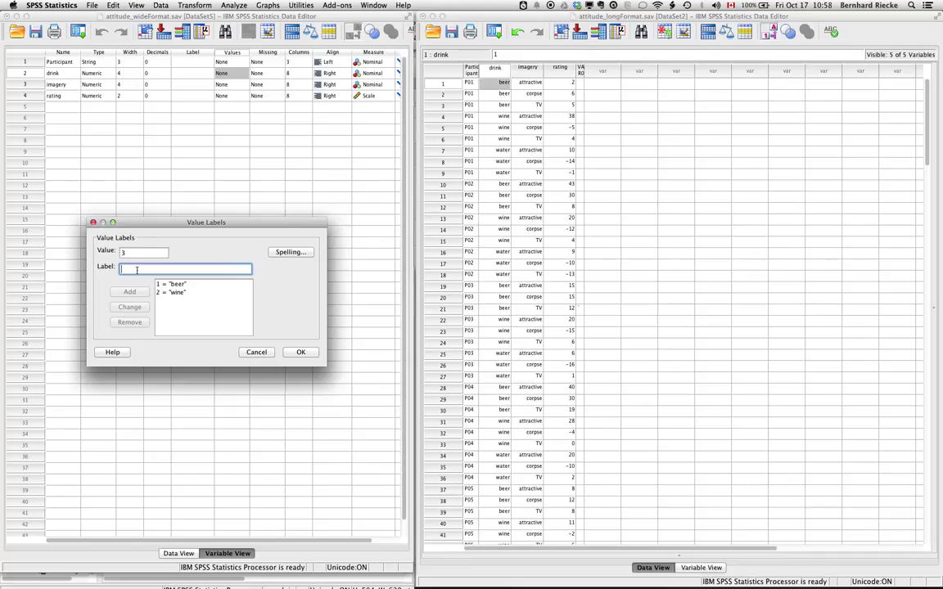
{"action": "type", "text": "water"}
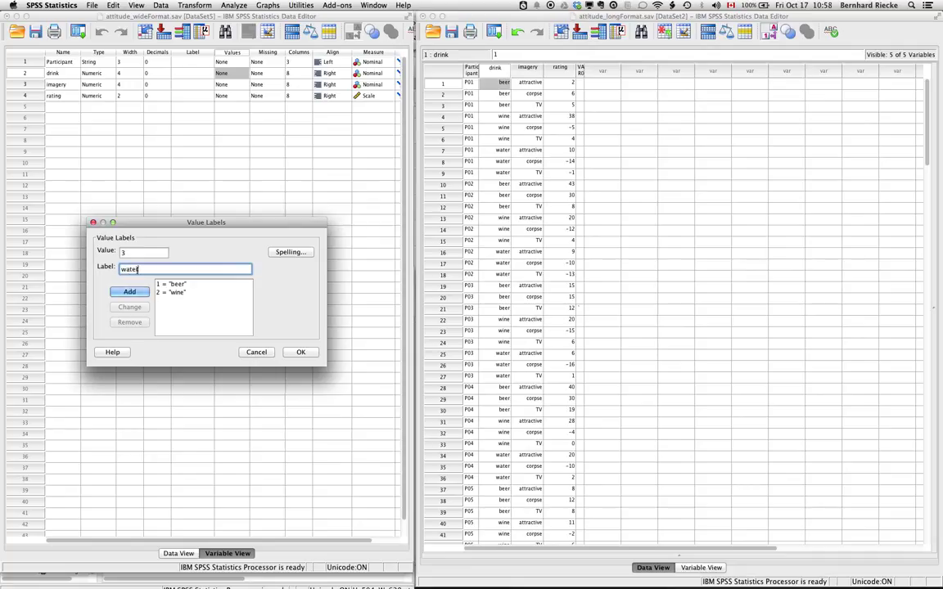
{"action": "left_click", "coordinate": [137, 292]}
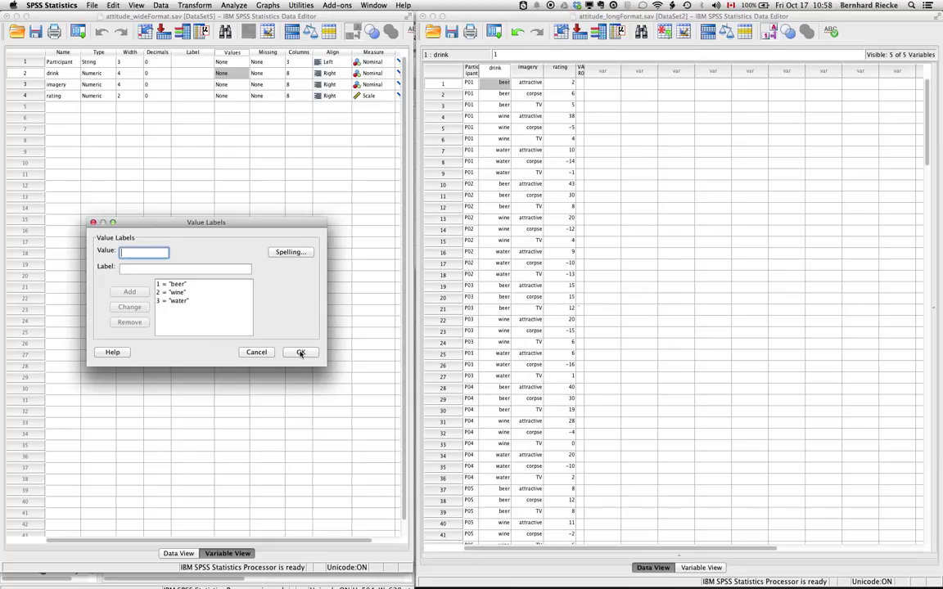
{"action": "key", "text": "super+Tab"}
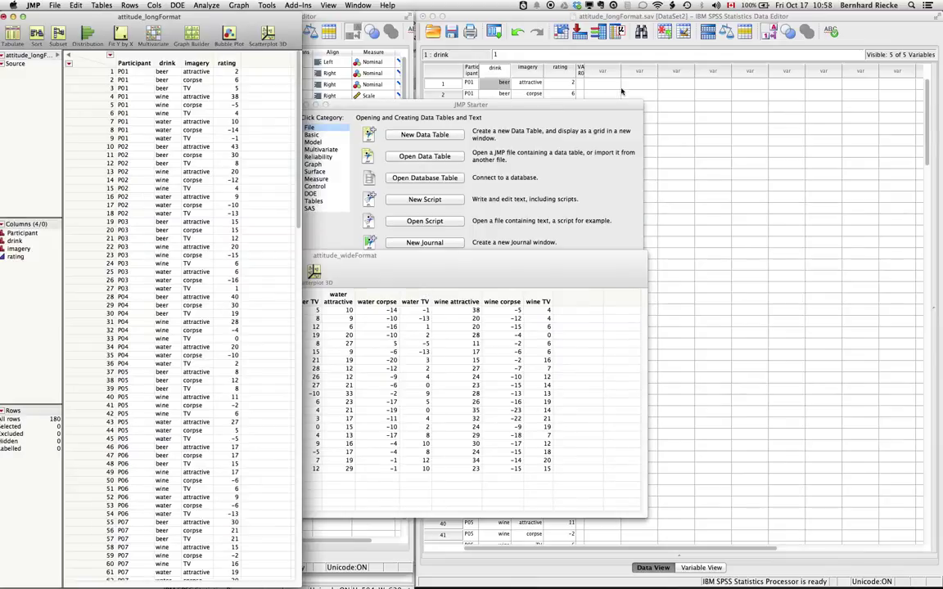
{"action": "key", "text": "super+Tab"}
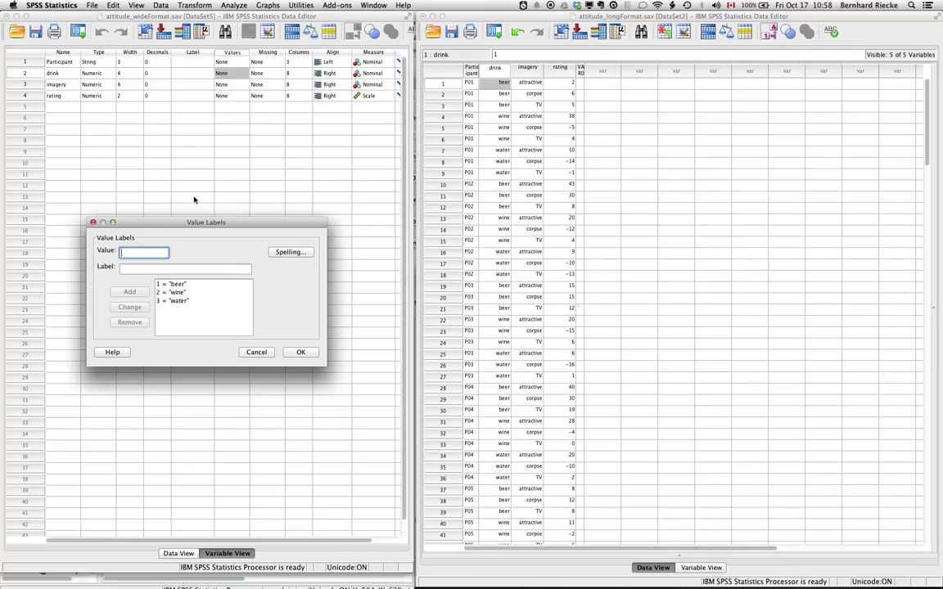
- Confirm the drink labels and give imagery value 1 the label attractive
{"action": "left_click", "coordinate": [301, 353]}
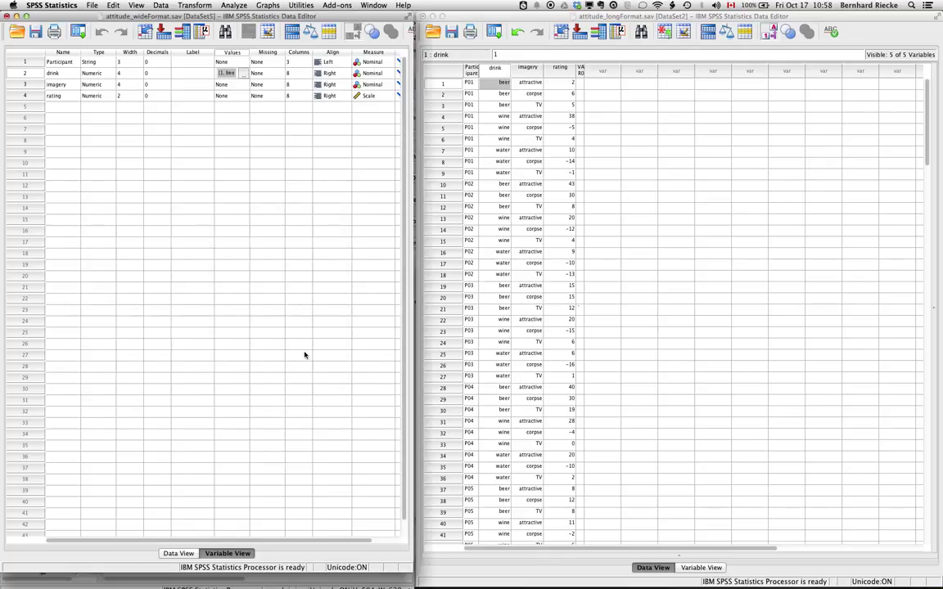
{"action": "left_click", "coordinate": [244, 85]}
{"action": "left_click", "coordinate": [243, 85]}
{"action": "left_click", "coordinate": [144, 253]}
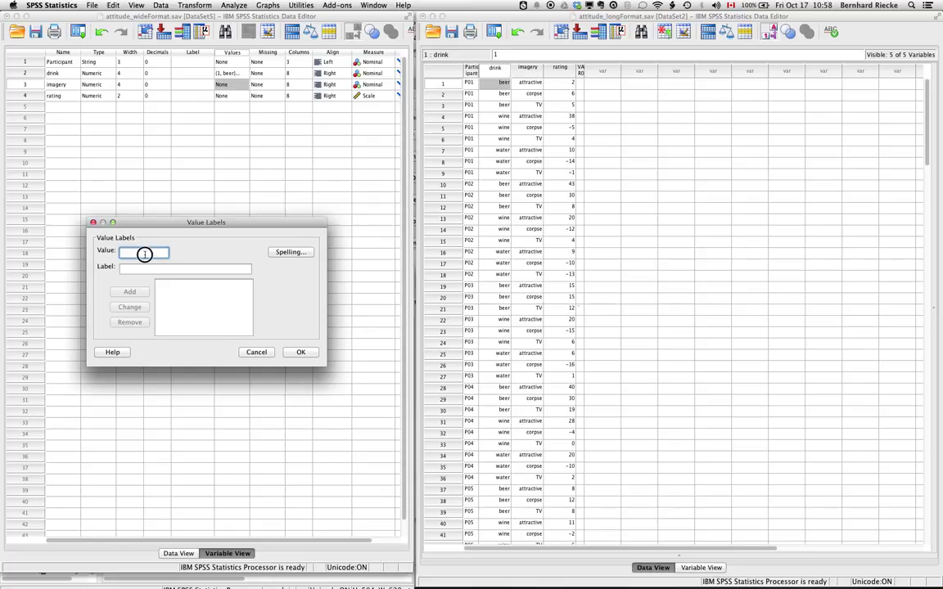
{"action": "type", "text": "1"}
{"action": "left_click", "coordinate": [141, 269]}
{"action": "type", "text": "attractive"}
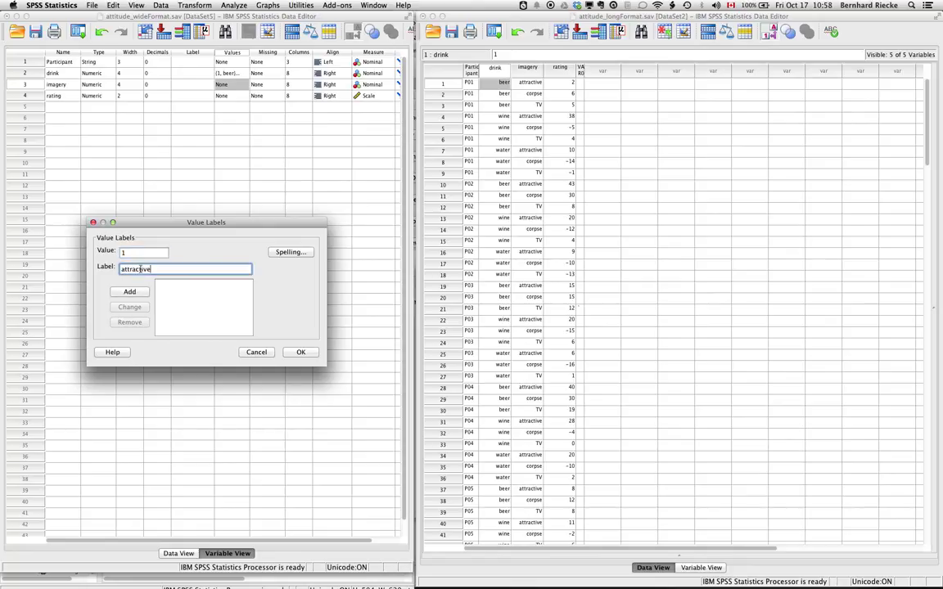
{"action": "left_click", "coordinate": [130, 291]}
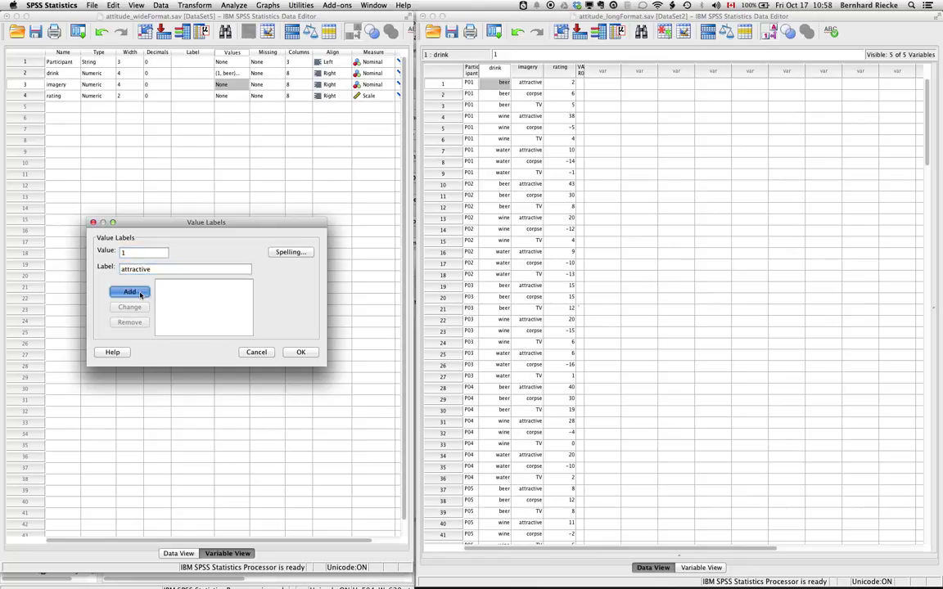
- Add imagery labels 2 = corpse and 3 = TV and confirm them
{"action": "type", "text": "2"}
{"action": "left_click", "coordinate": [139, 265]}
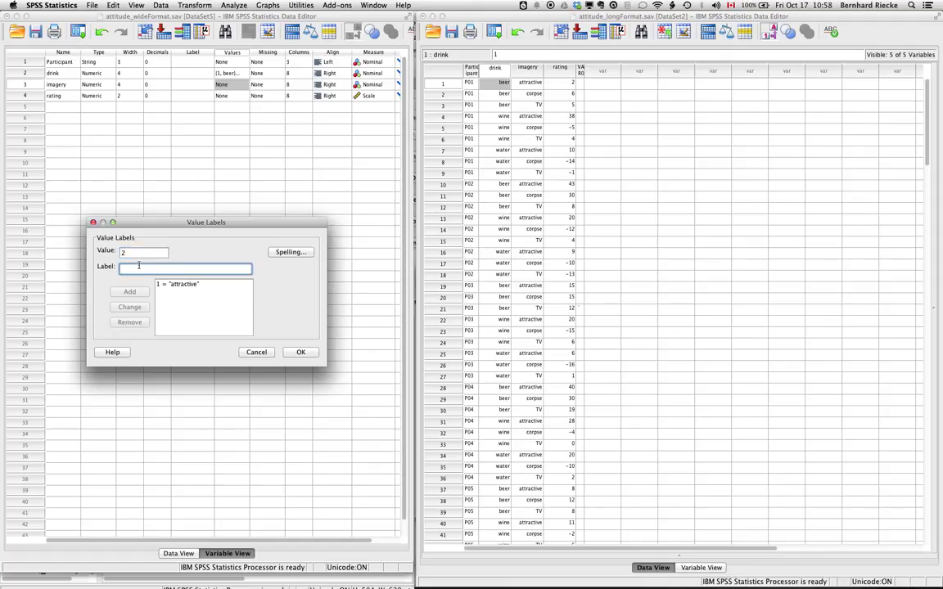
{"action": "type", "text": "corpse"}
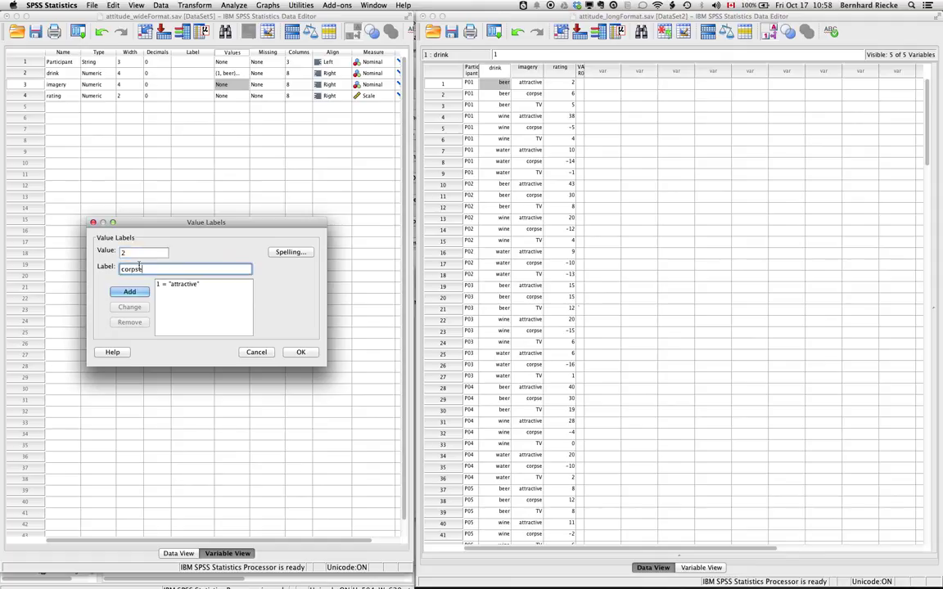
{"action": "left_click", "coordinate": [141, 293]}
{"action": "left_click", "coordinate": [123, 251]}
{"action": "type", "text": "3"}
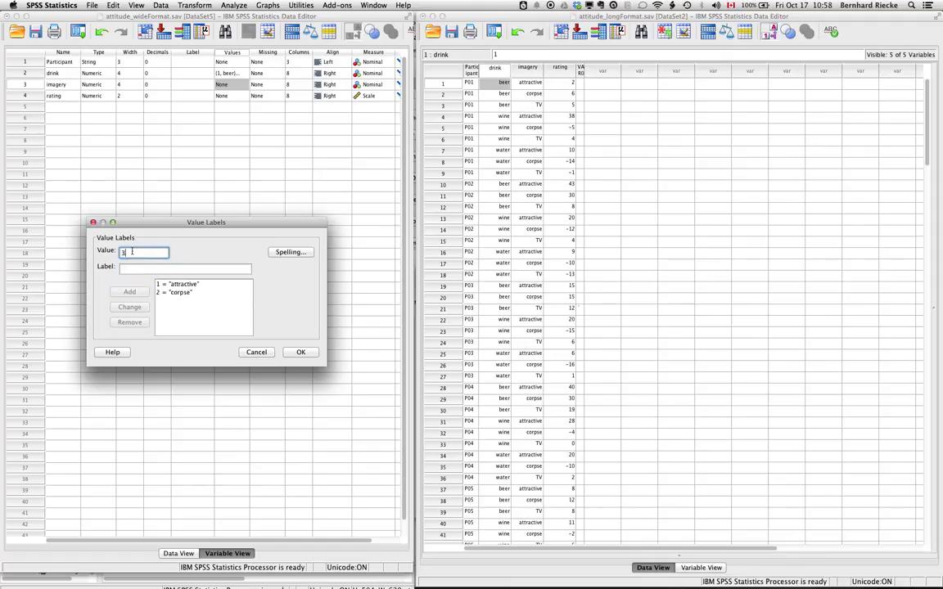
{"action": "left_click", "coordinate": [132, 270]}
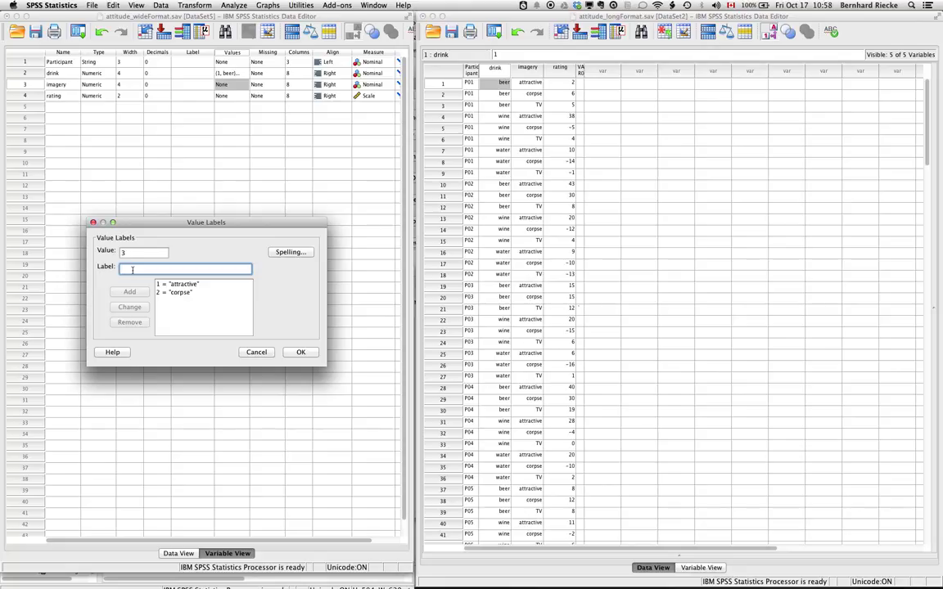
{"action": "type", "text": "TV"}
{"action": "left_click", "coordinate": [131, 292]}
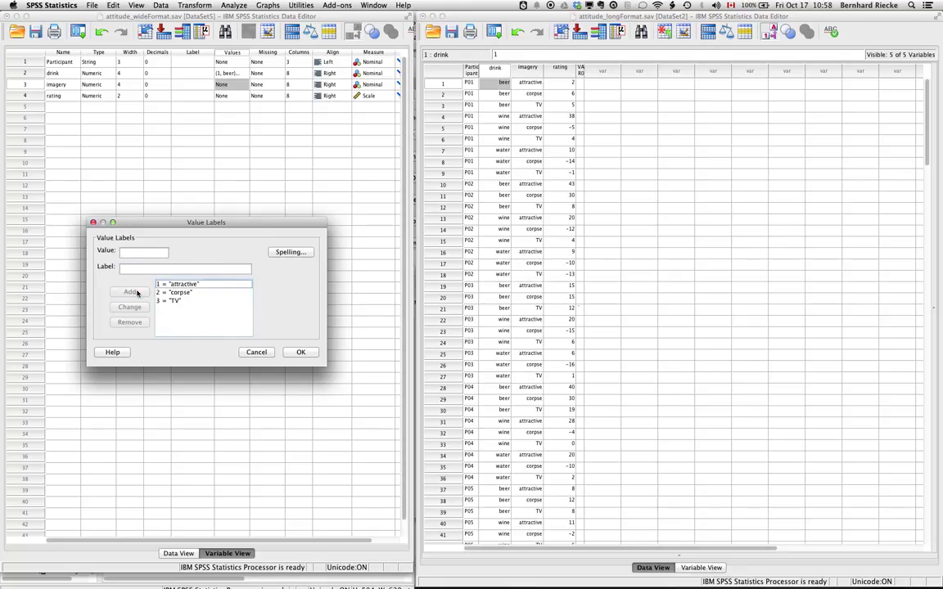
{"action": "left_click", "coordinate": [309, 353]}
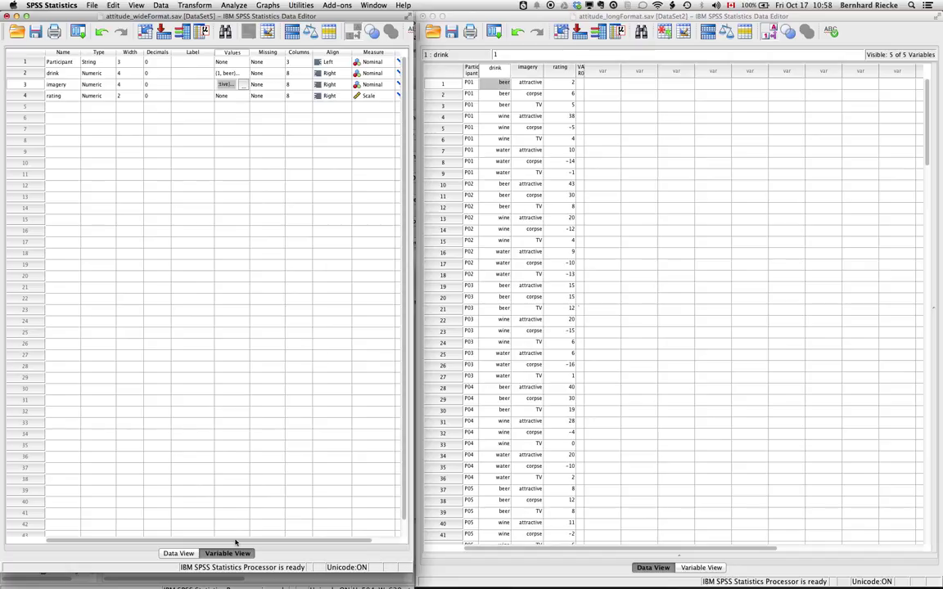
- Return to Data View and open Chart Builder's Line gallery
{"action": "left_click", "coordinate": [180, 554]}
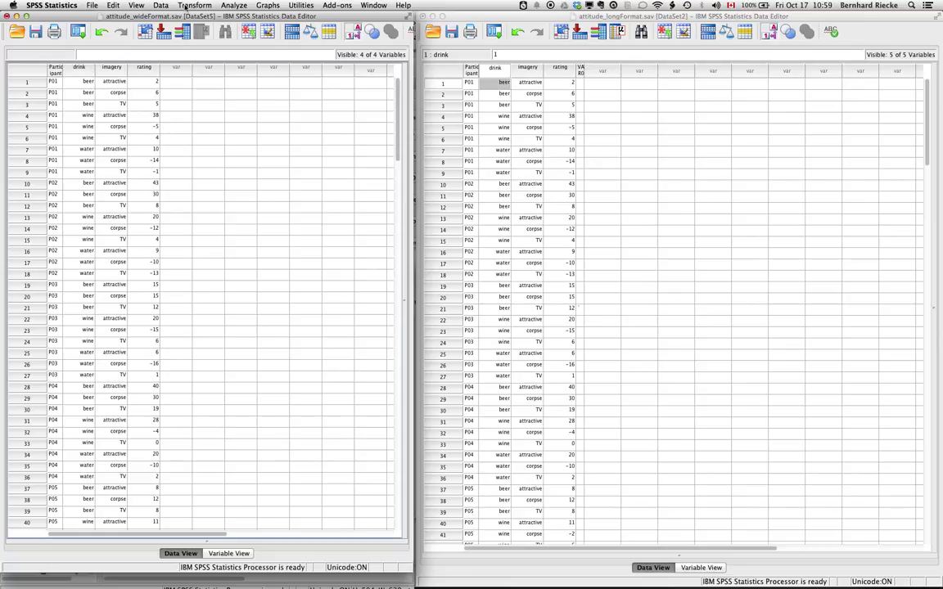
{"action": "left_click", "coordinate": [267, 5]}
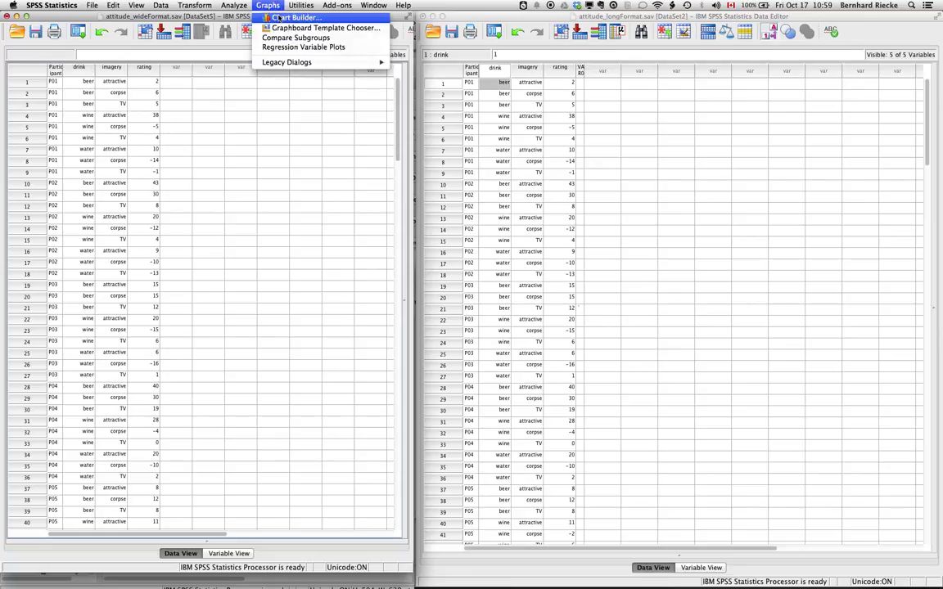
{"action": "left_click", "coordinate": [283, 23]}
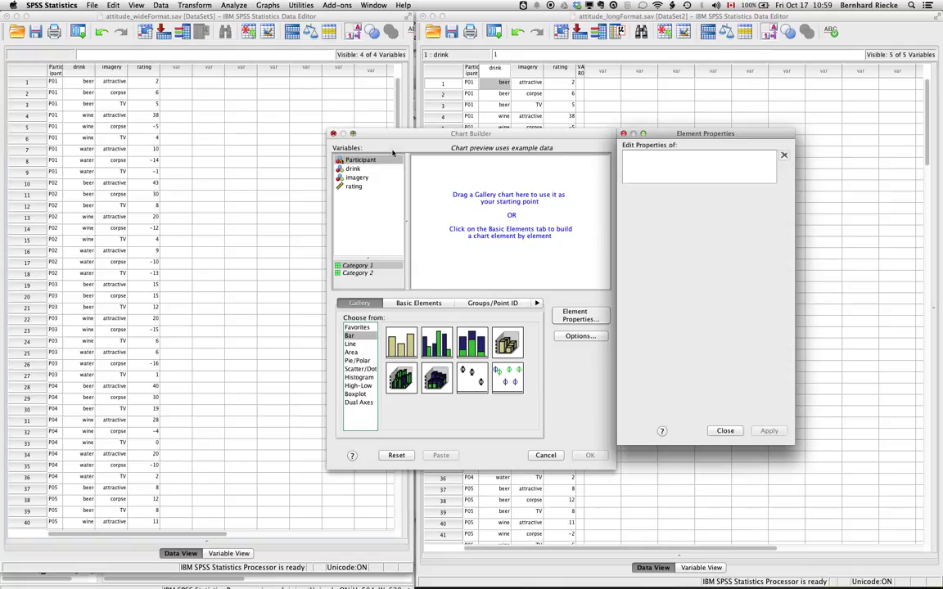
{"action": "left_click", "coordinate": [351, 344]}
{"action": "left_click", "coordinate": [350, 344]}
- Build a multiple-line chart with rating on Y, drink on X, imagery as colour
{"action": "left_click_drag", "start_coordinate": [436, 337], "coordinate": [463, 246]}
{"action": "left_click_drag", "start_coordinate": [353, 186], "coordinate": [423, 211]}
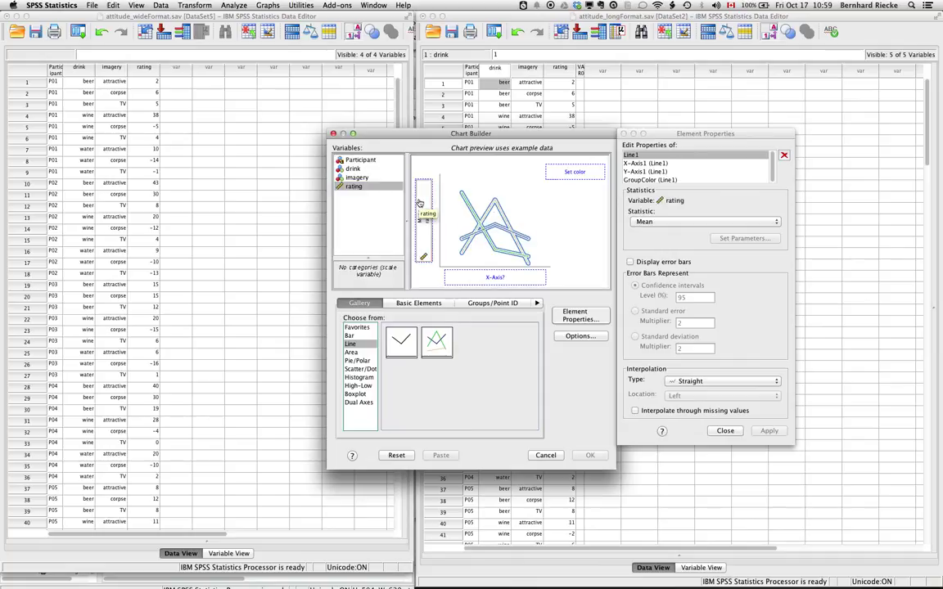
{"action": "left_click_drag", "start_coordinate": [357, 170], "coordinate": [478, 278]}
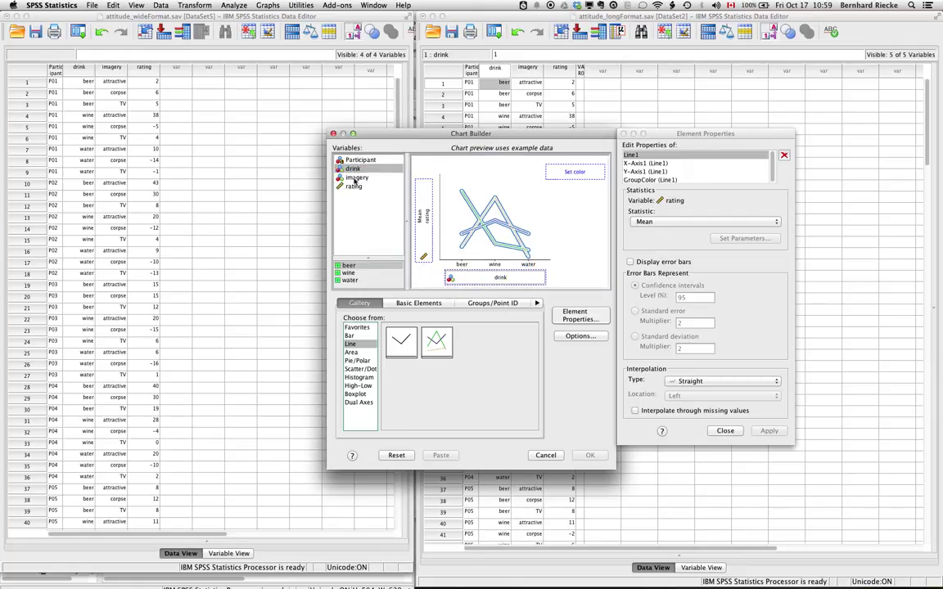
{"action": "left_click_drag", "start_coordinate": [355, 181], "coordinate": [575, 172]}
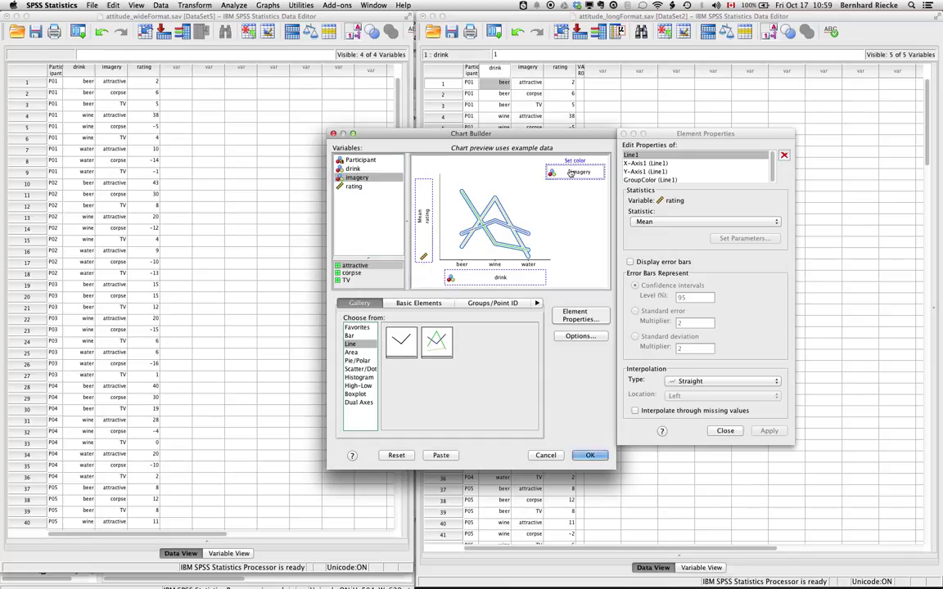
- Add error bars to the mean lines and create the chart
{"action": "left_click", "coordinate": [629, 261]}
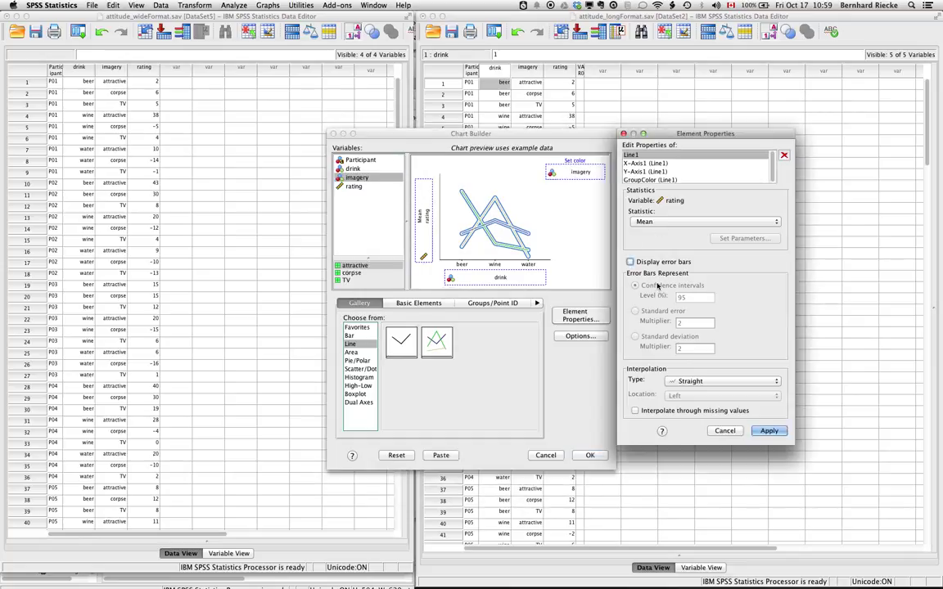
{"action": "left_click", "coordinate": [630, 262]}
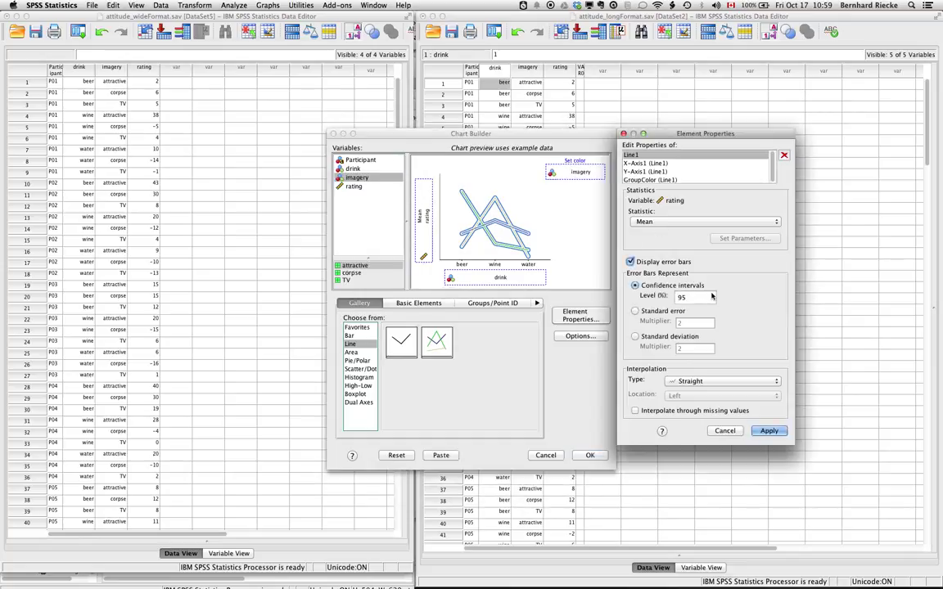
{"action": "left_click", "coordinate": [769, 431]}
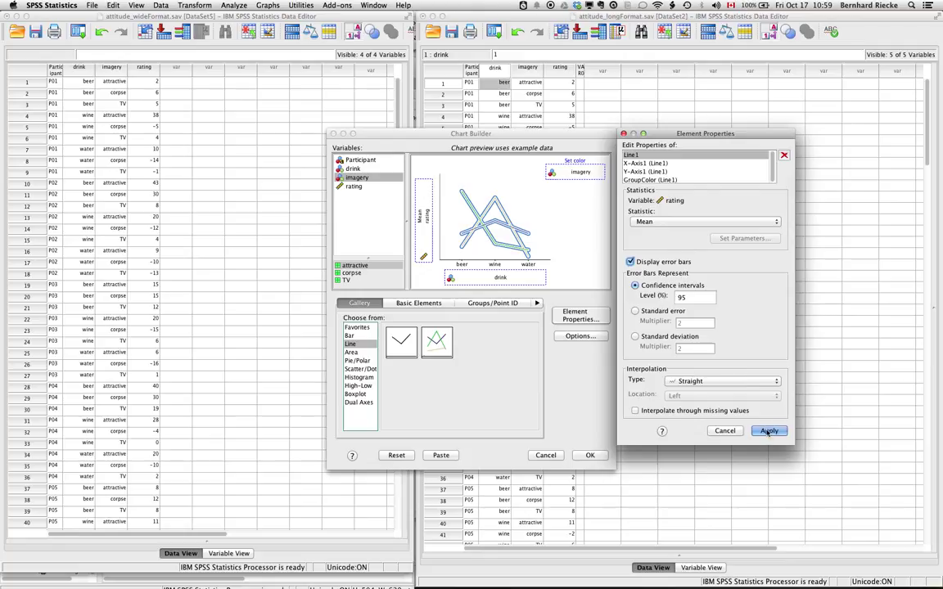
{"action": "left_click", "coordinate": [590, 456]}
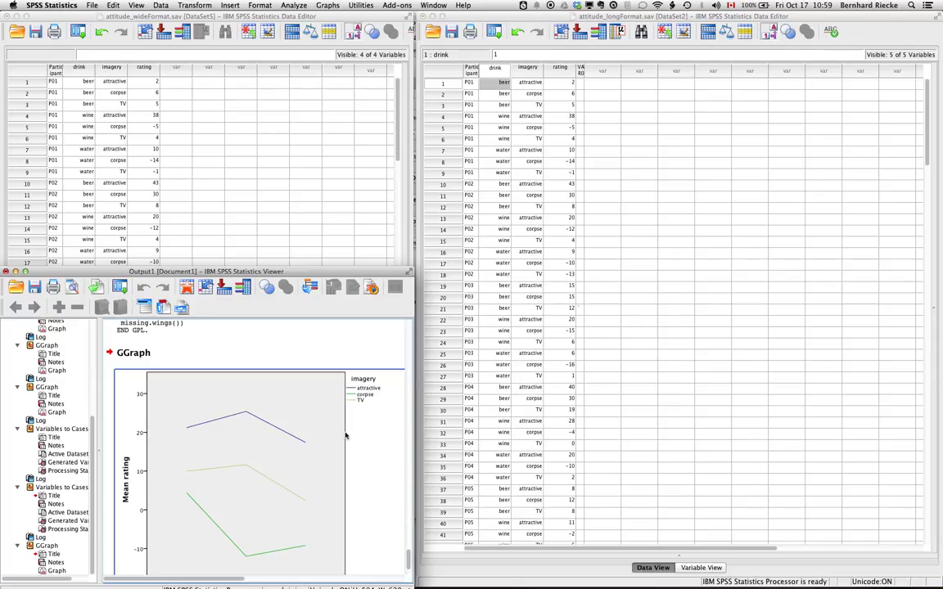
- Rebuild the mean rating line chart in Chart Builder with 95% confidence-interval error bars enabled
{"action": "left_click", "coordinate": [346, 434]}
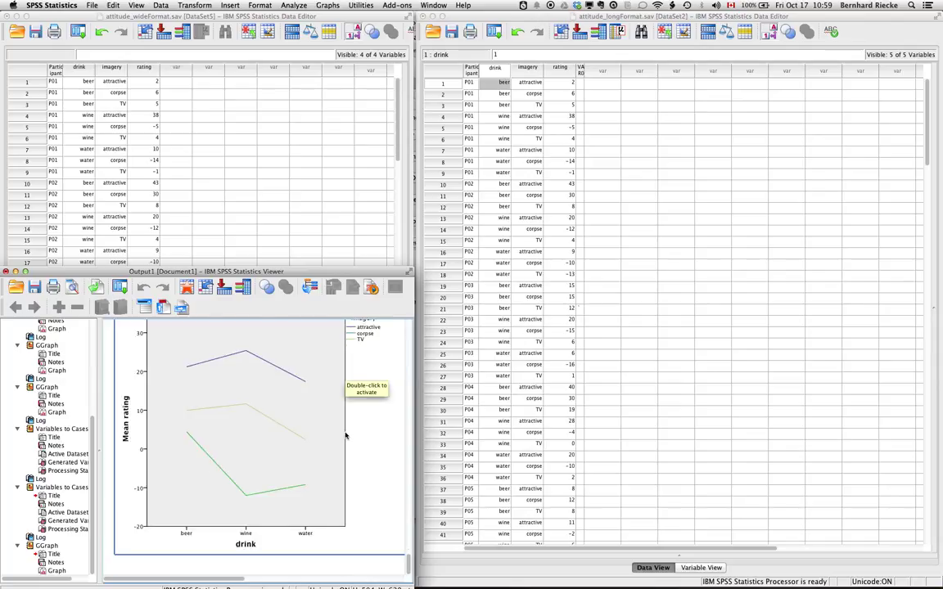
{"action": "scroll", "coordinate": [345, 437], "scroll_direction": "up", "scroll_amount": 1}
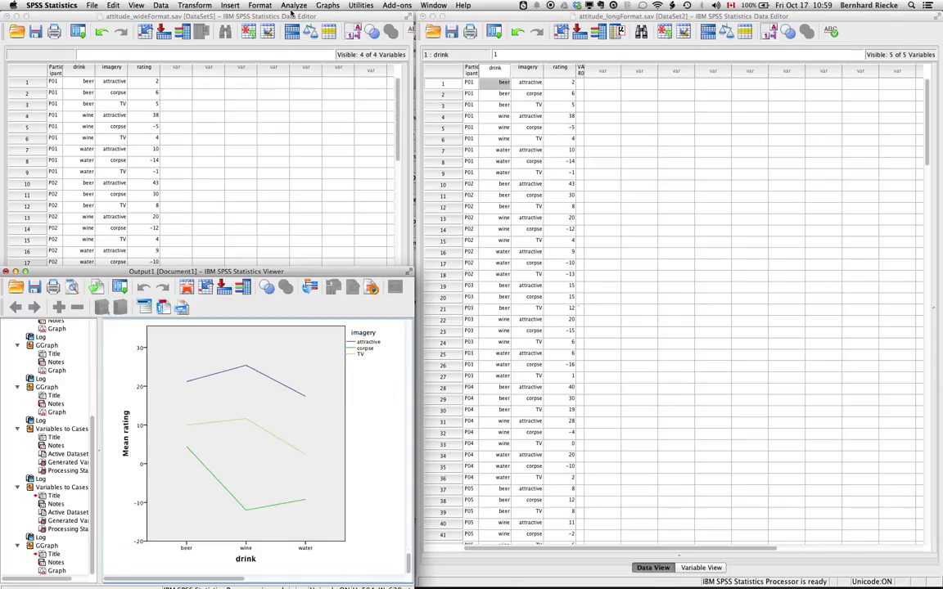
{"action": "left_click", "coordinate": [328, 5]}
{"action": "left_click", "coordinate": [344, 18]}
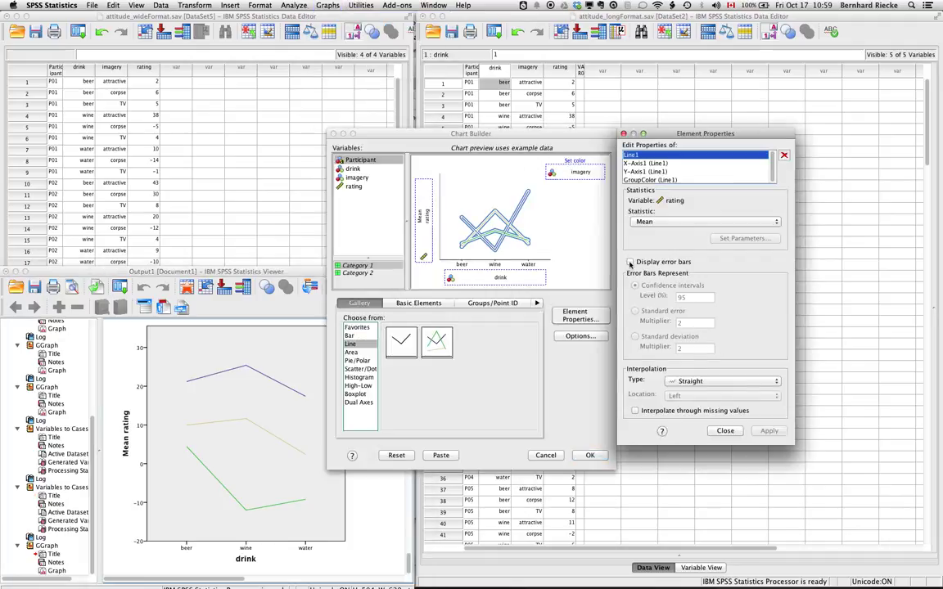
{"action": "left_click", "coordinate": [630, 261]}
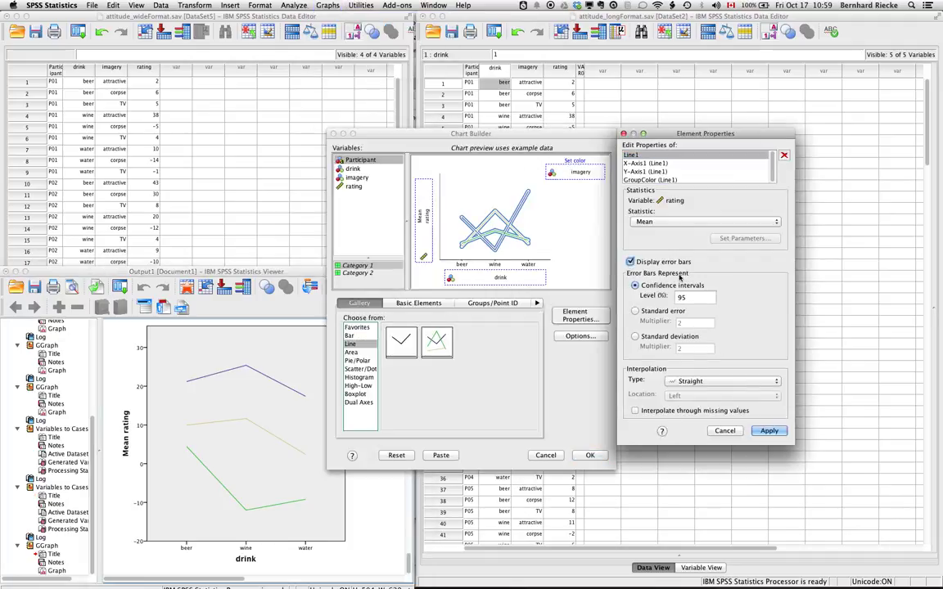
{"action": "left_click", "coordinate": [769, 430]}
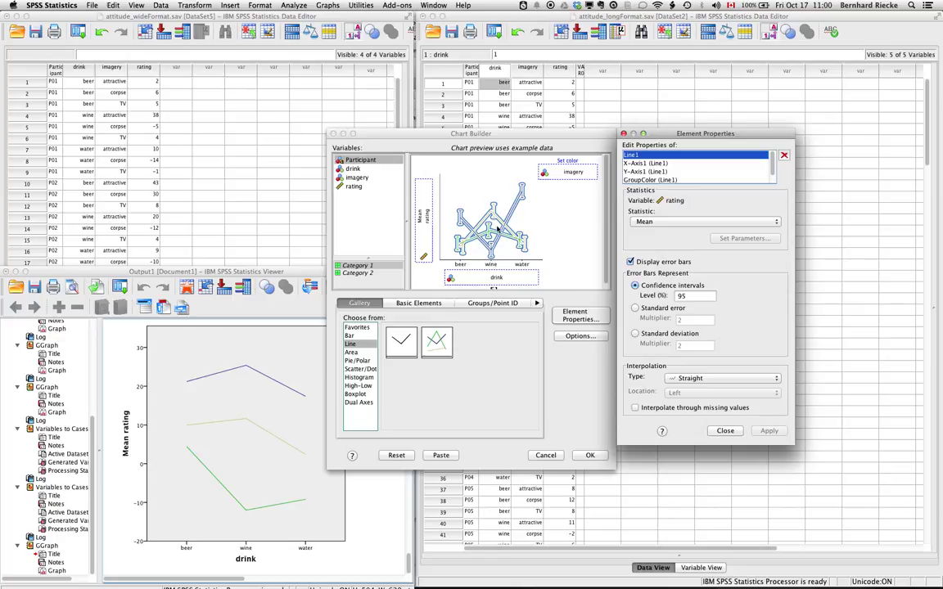
{"action": "left_click", "coordinate": [607, 457]}
{"action": "left_click", "coordinate": [597, 460]}
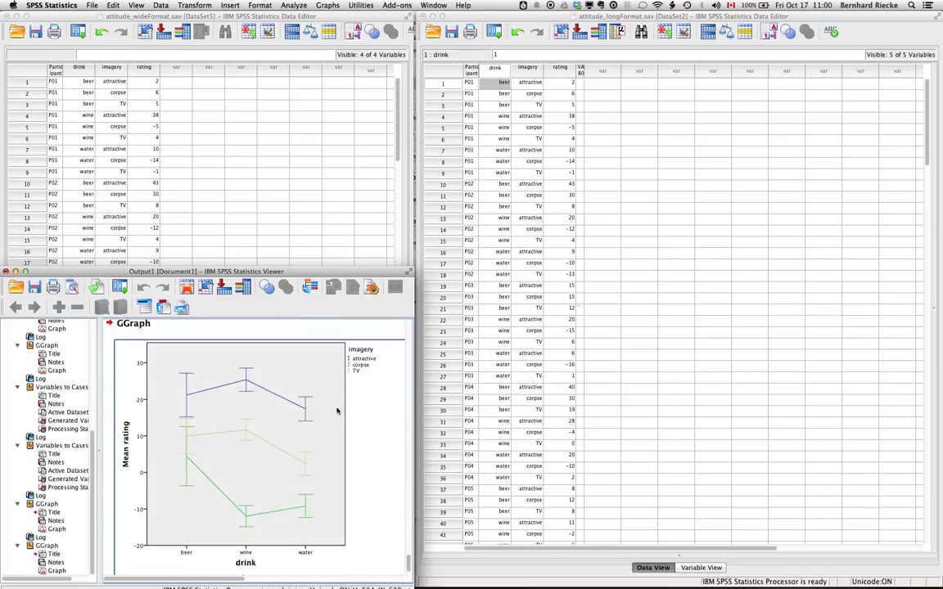
{"action": "left_click", "coordinate": [252, 330]}
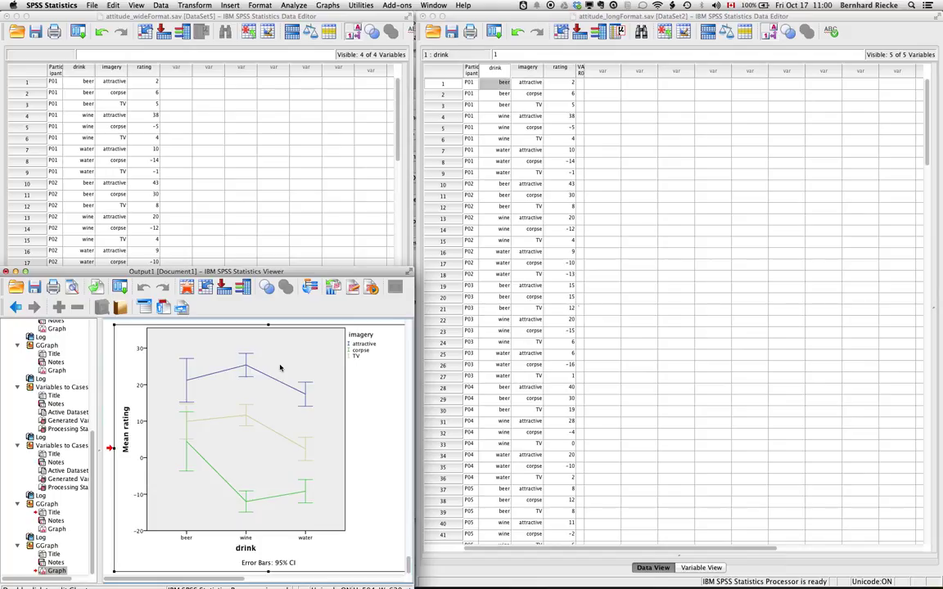
{"action": "double_click", "coordinate": [280, 368]}
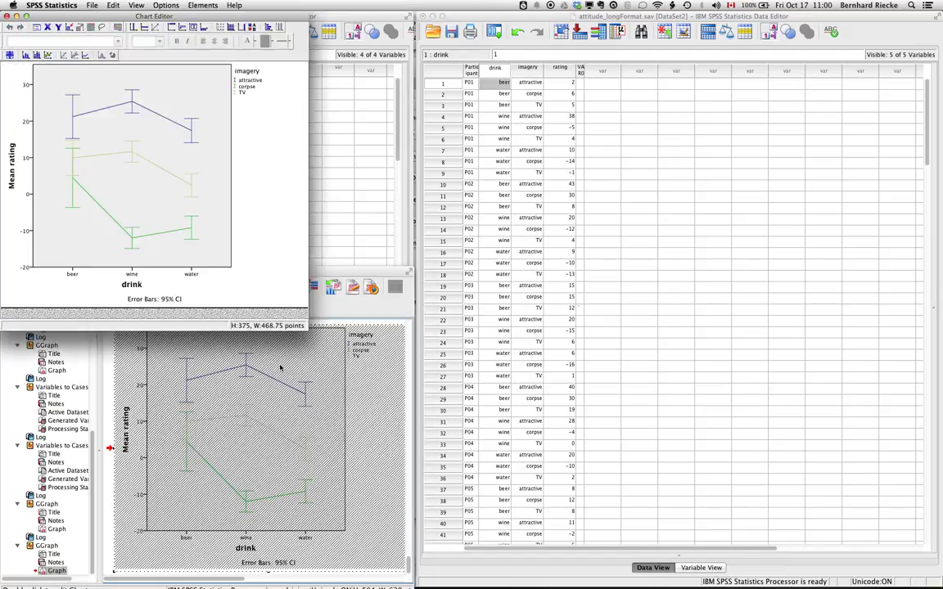